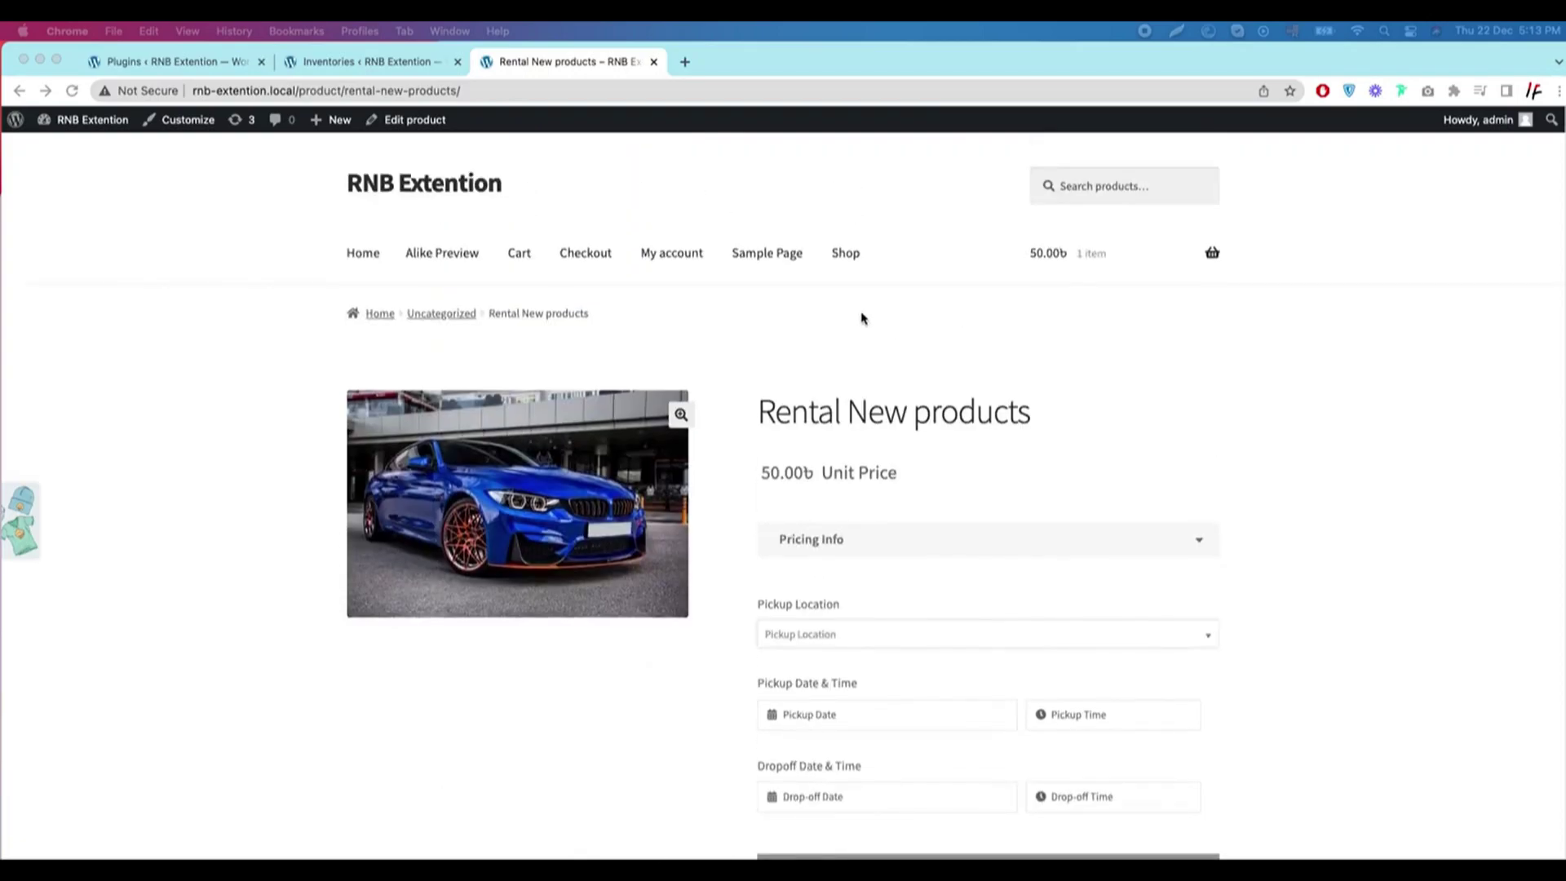
scroll(861, 312, "down", 5)
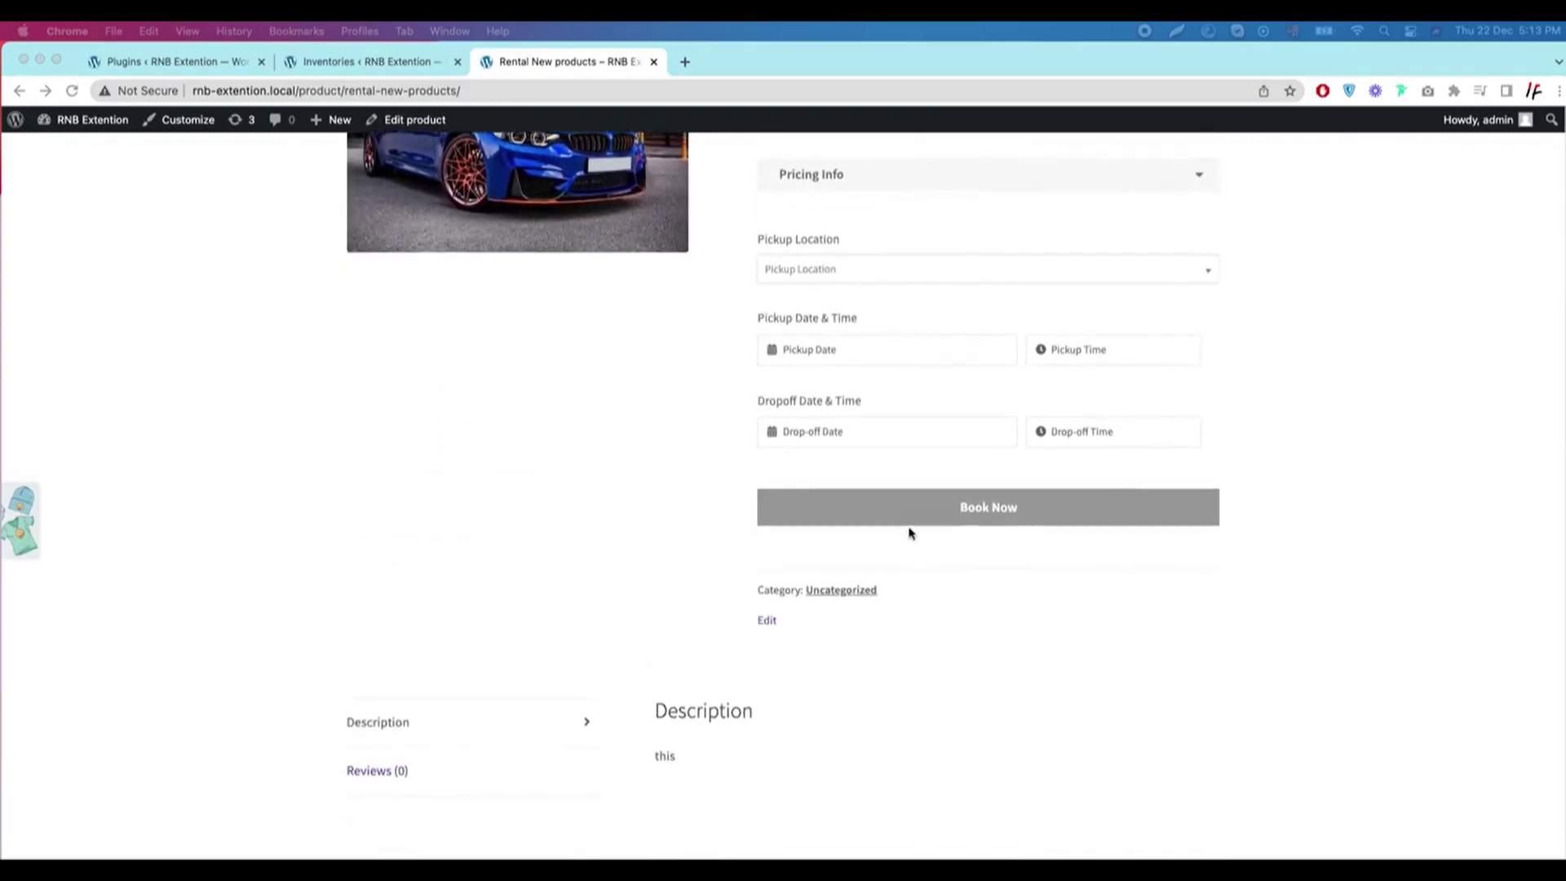
scroll(876, 299, "up", 2)
scroll(876, 298, "up", 1)
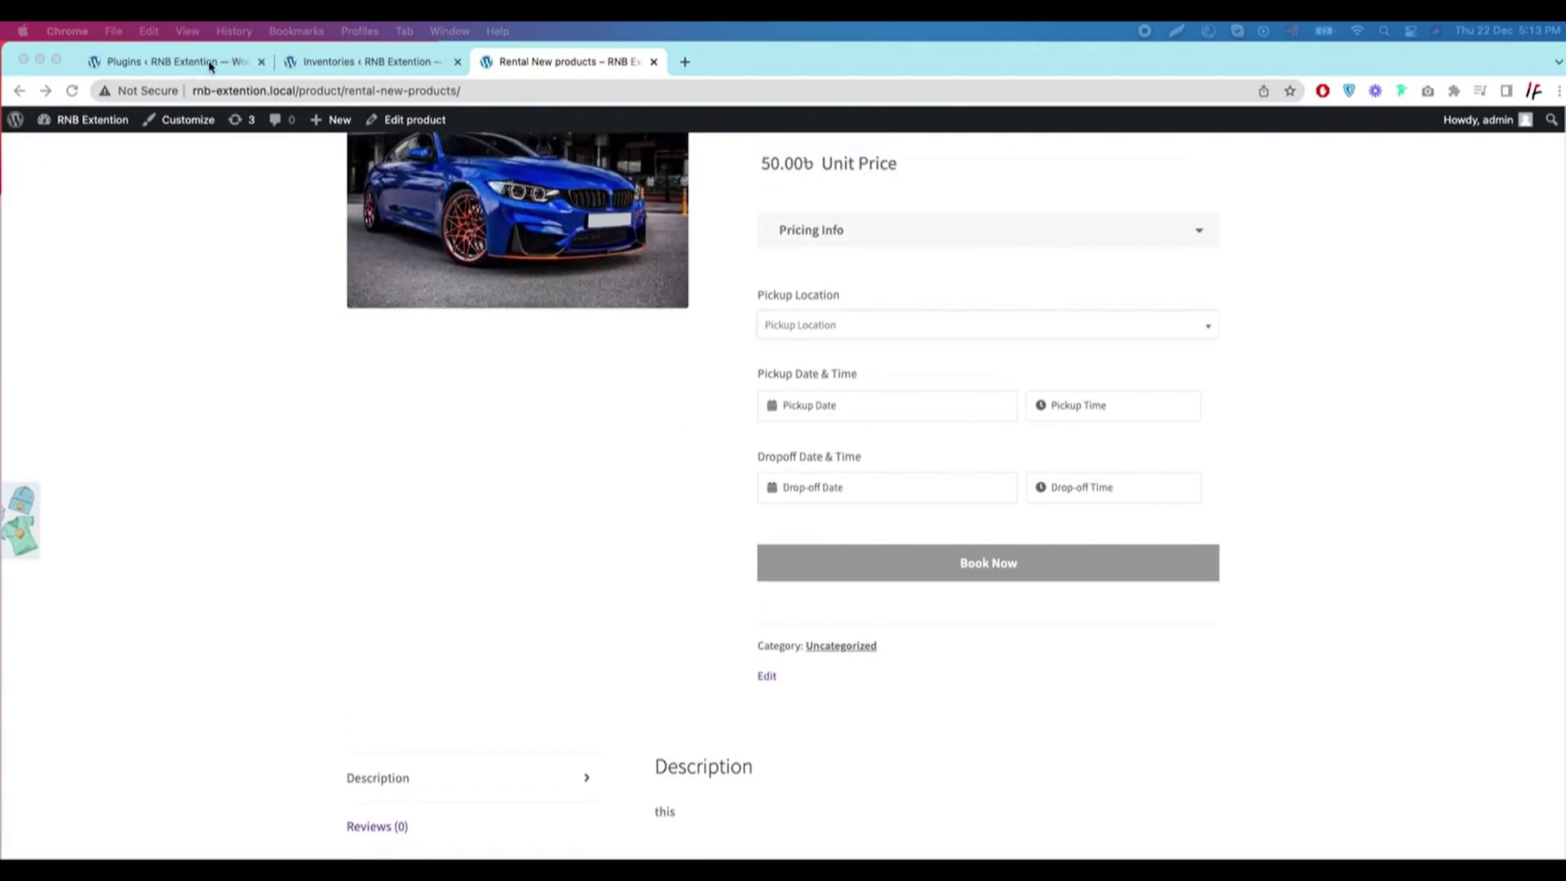
Check the installed RnB and WooCommerce Rental & Booking plugins, then go to RnB Extra Fields.
left_click(183, 61)
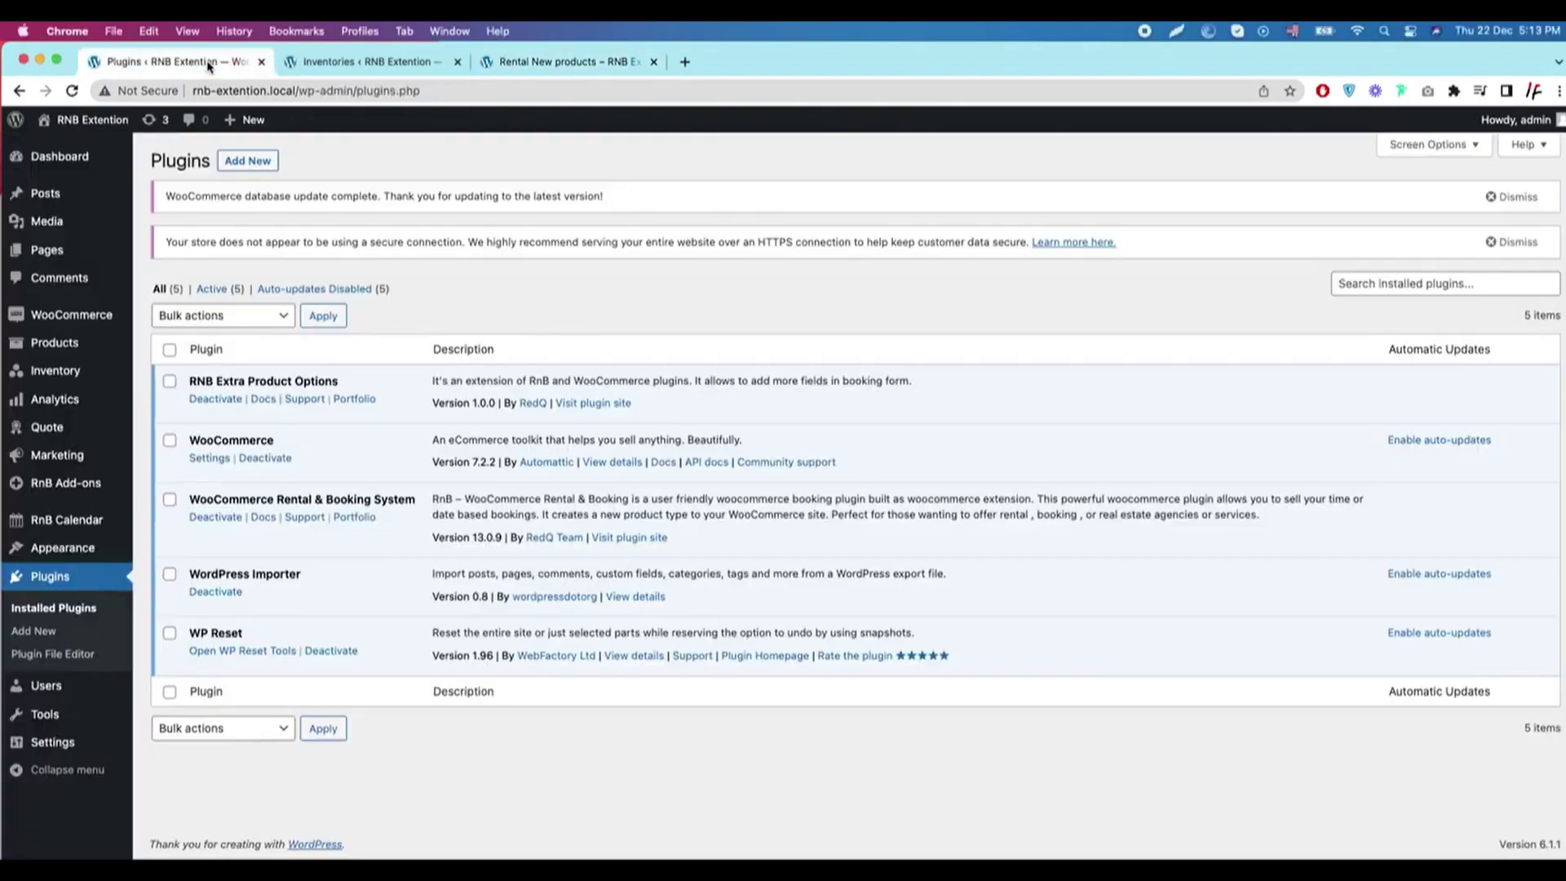
triple_click(255, 381)
double_click(245, 441)
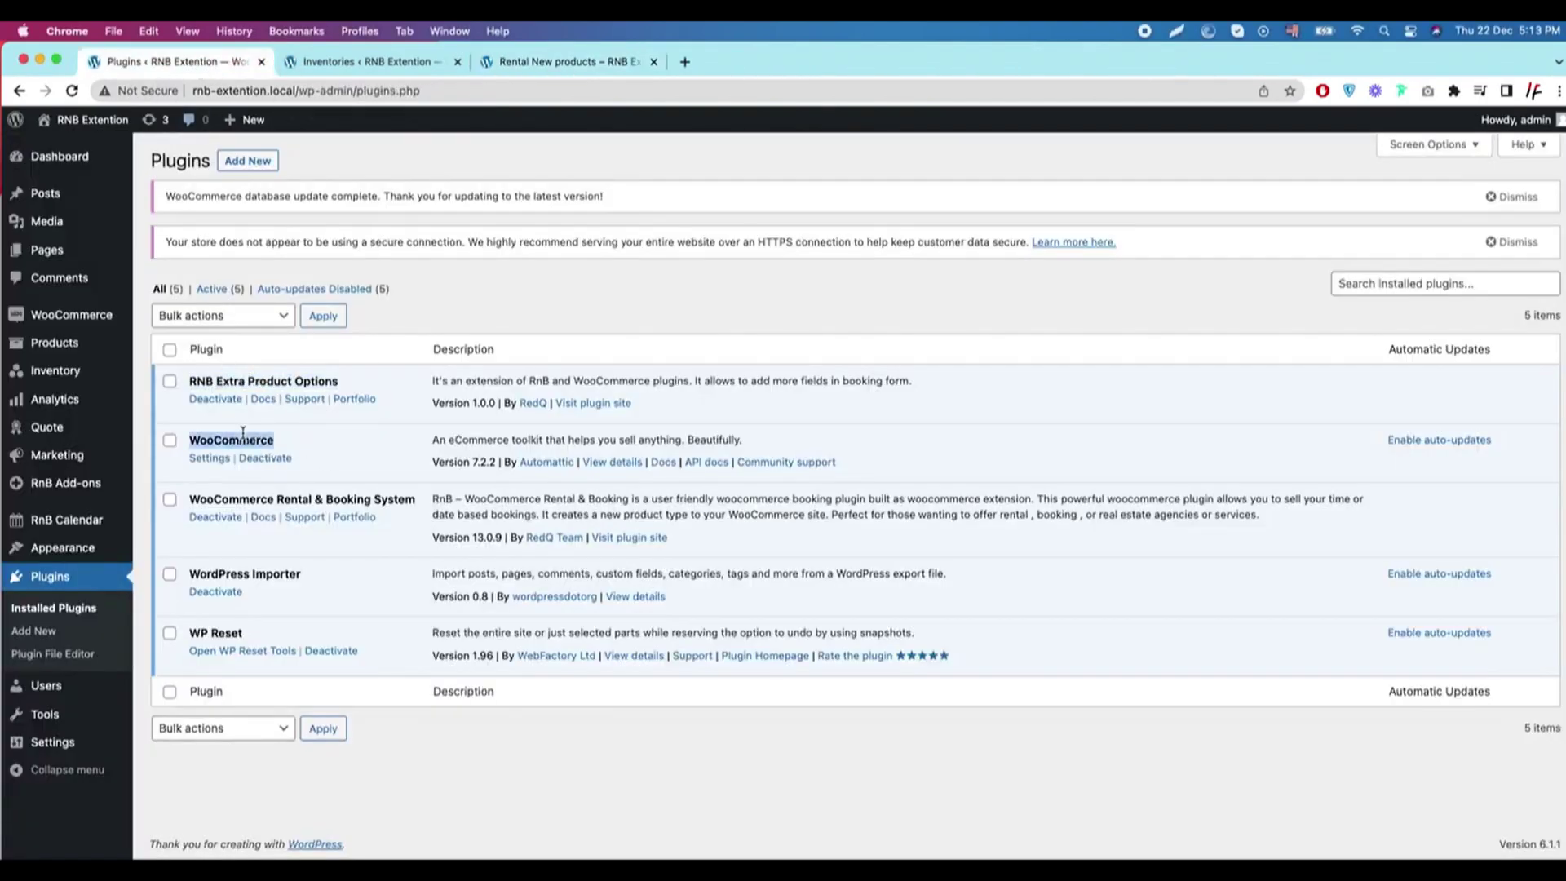
triple_click(381, 498)
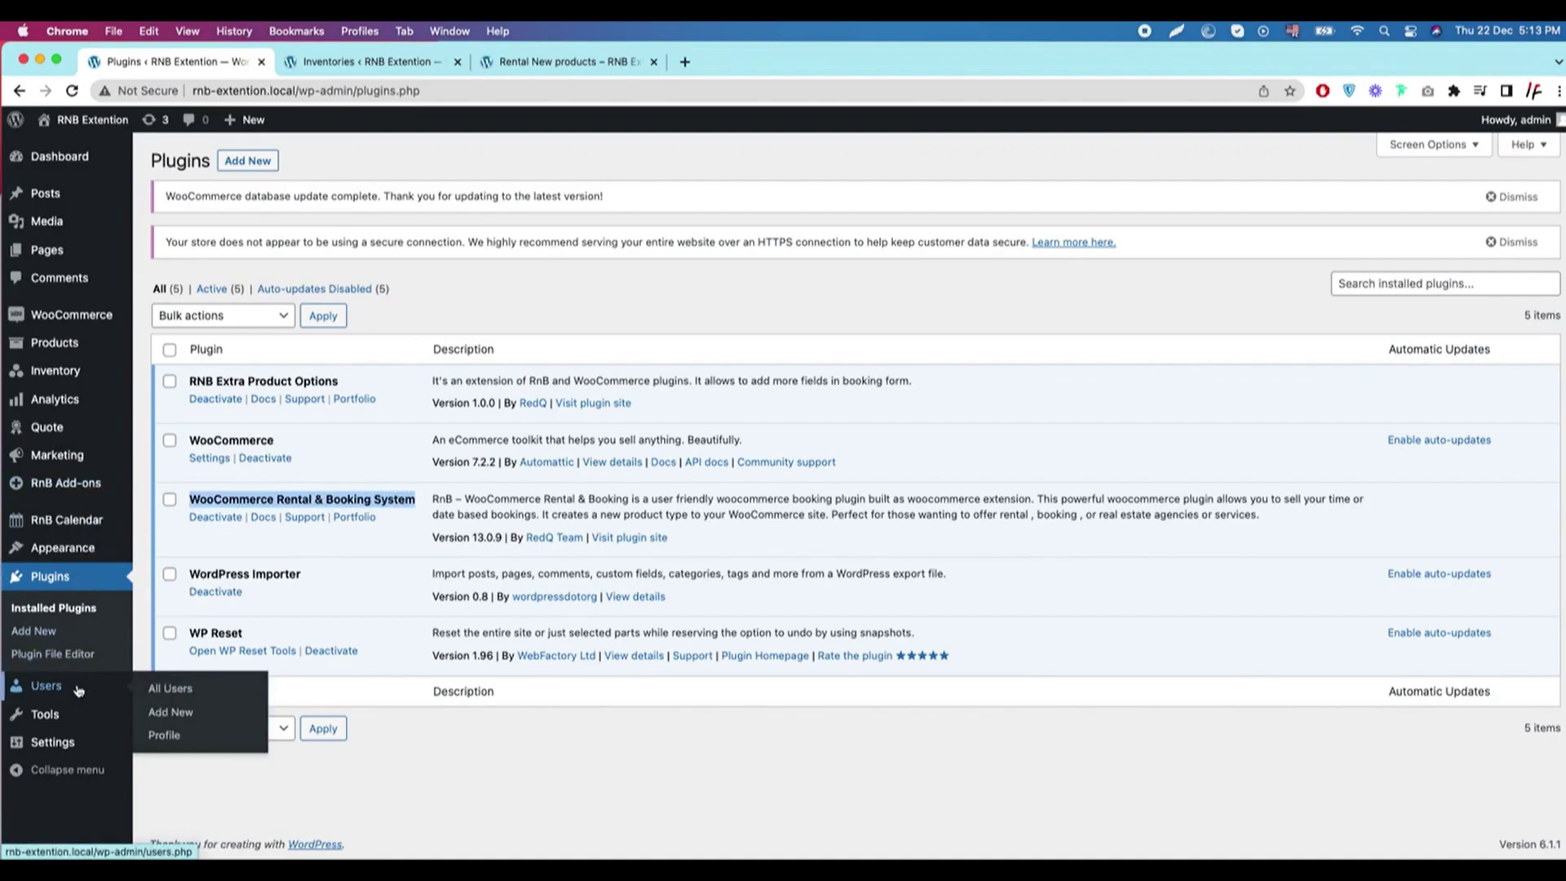
mouse_move(56, 371)
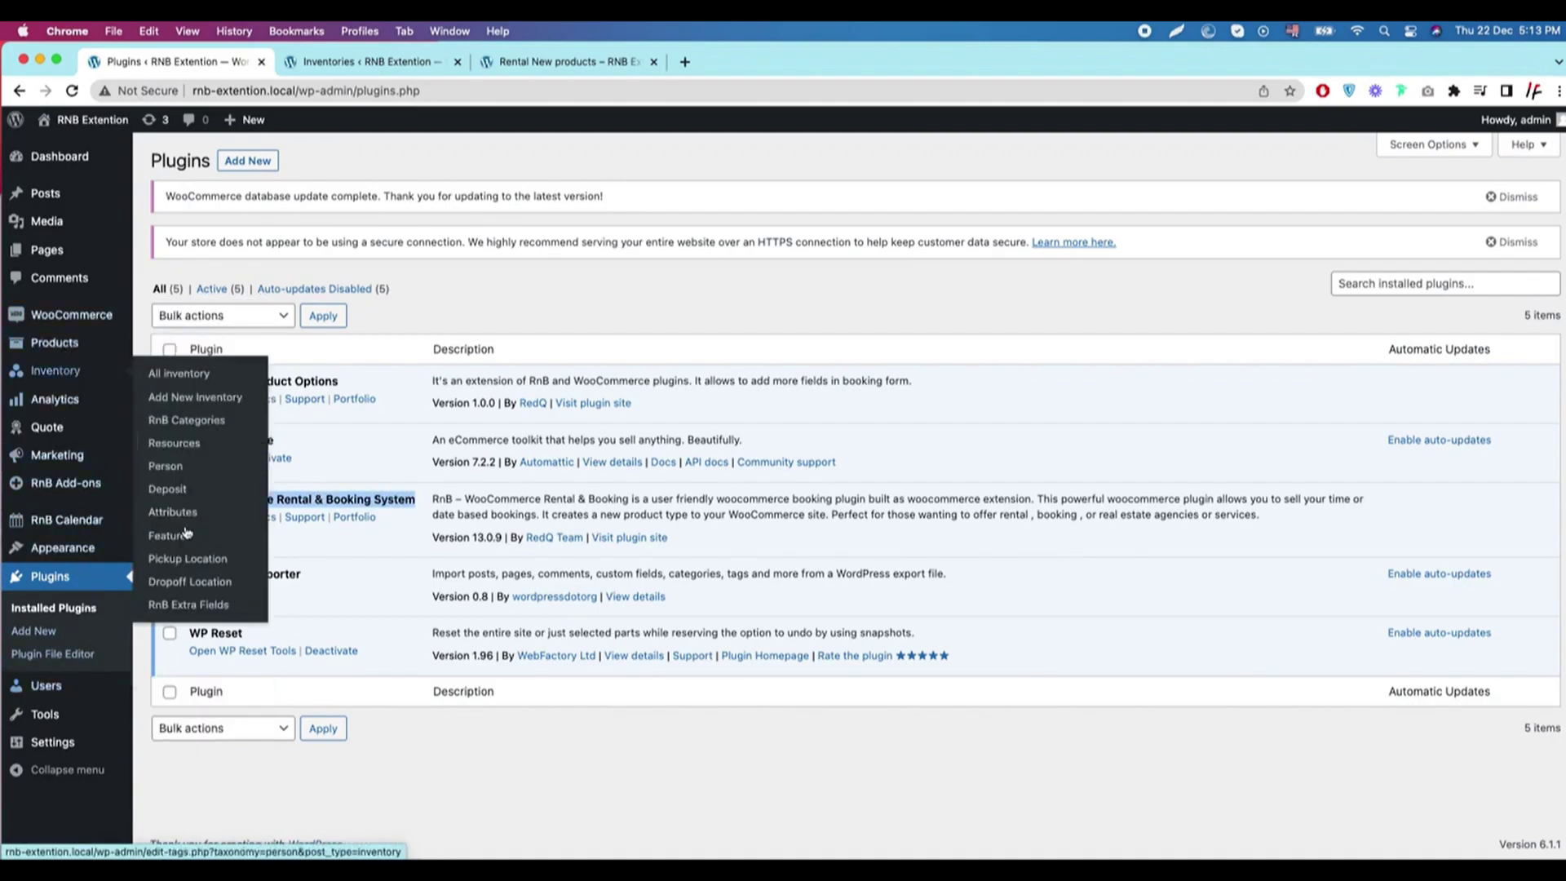
left_click(184, 605)
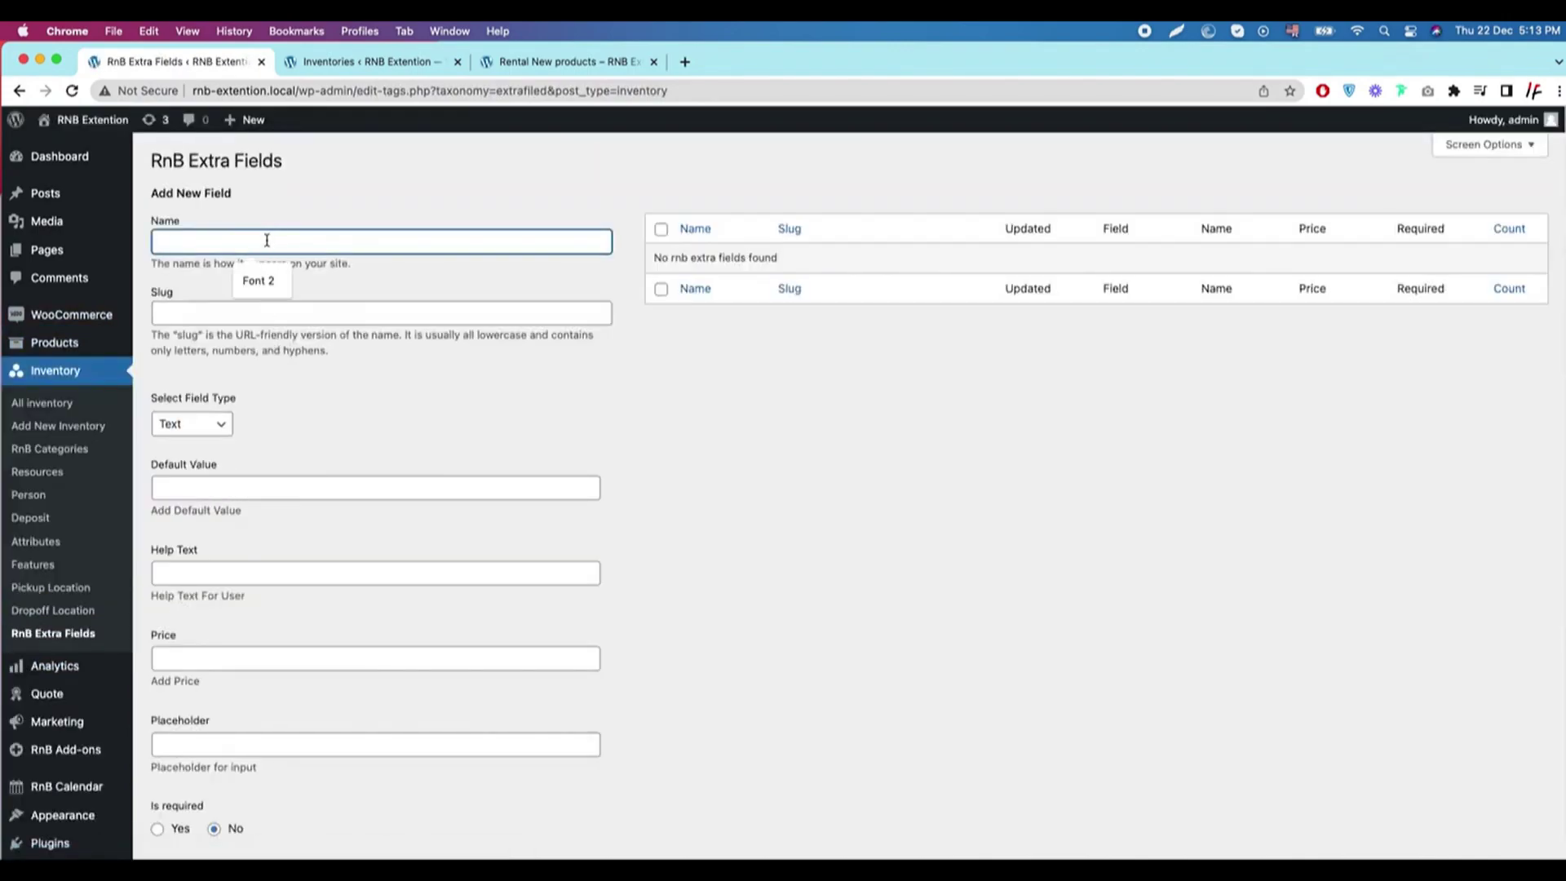
type("Text Field Ex")
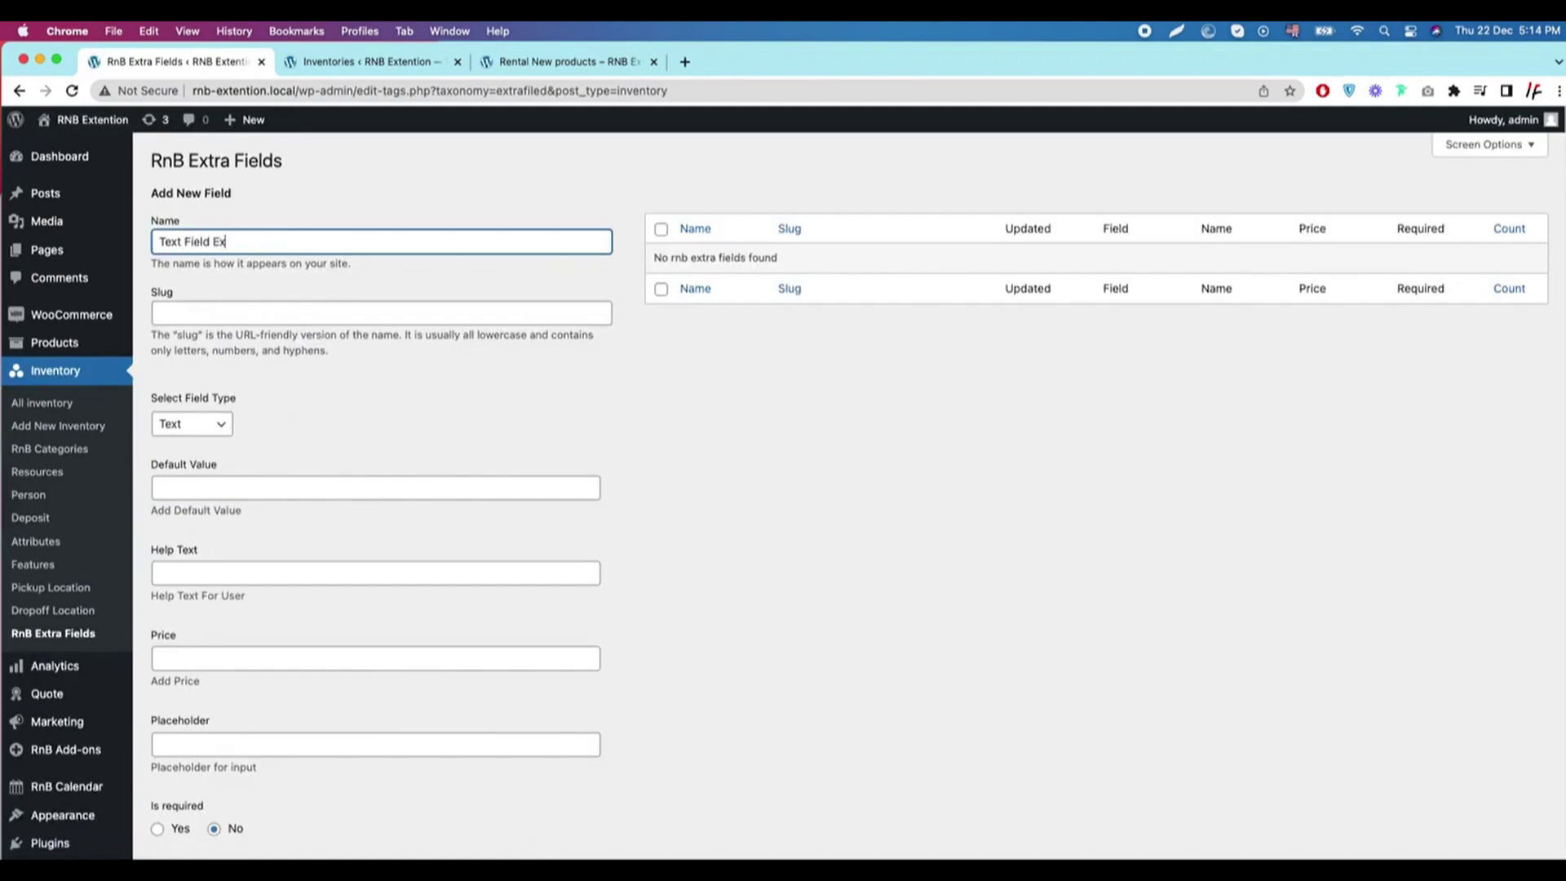
type("ample")
Name the field 'Text Field Example' with Text type and default value 'Text Field default value'.
left_click(192, 424)
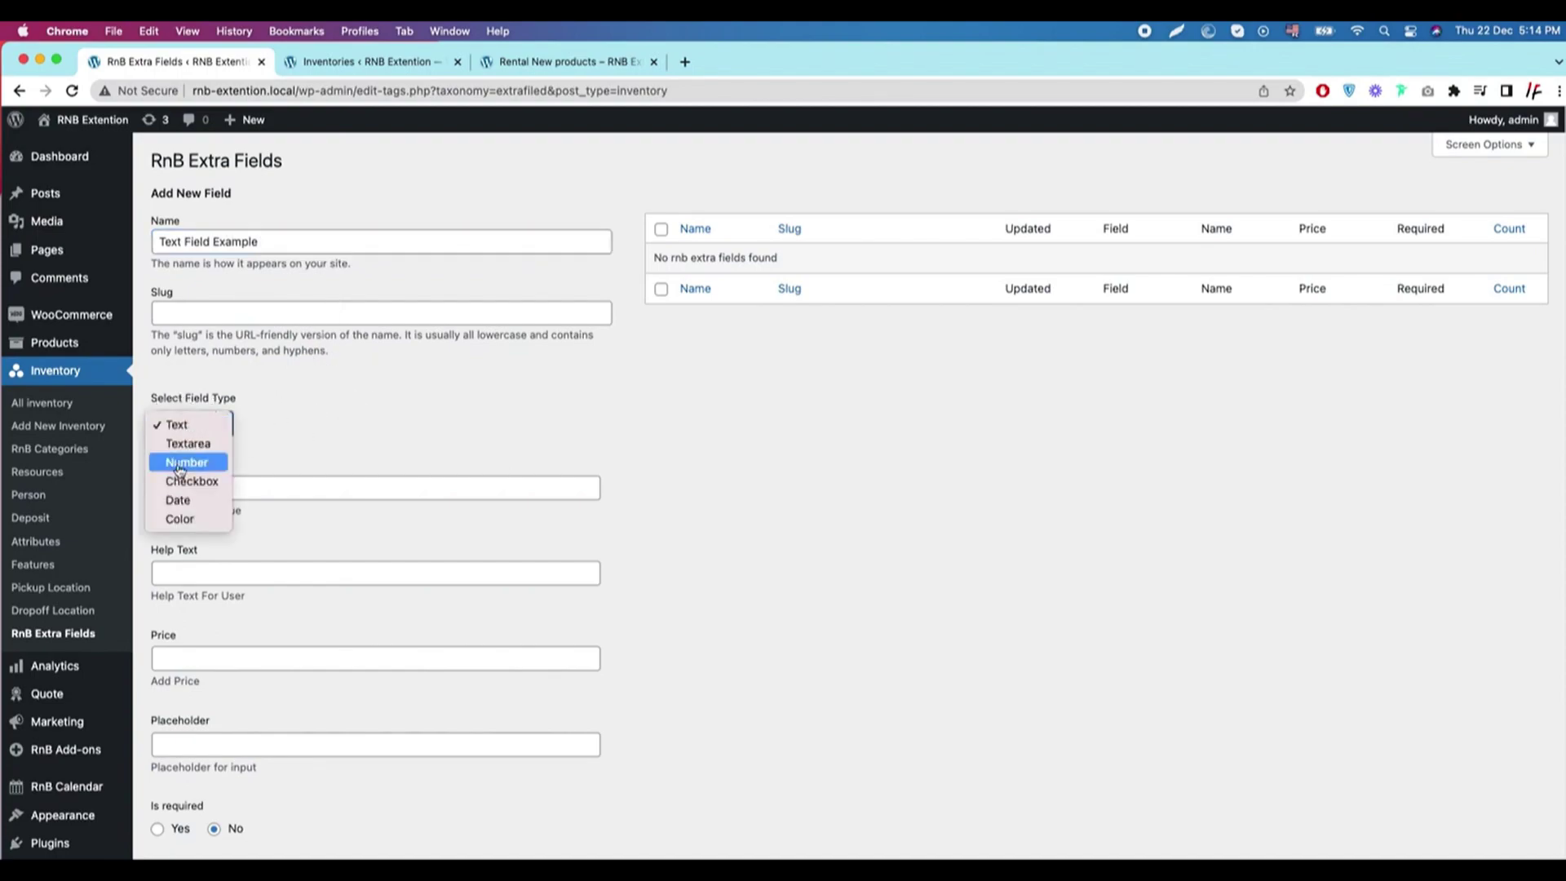
left_click(177, 424)
scroll(398, 417, "down", 1)
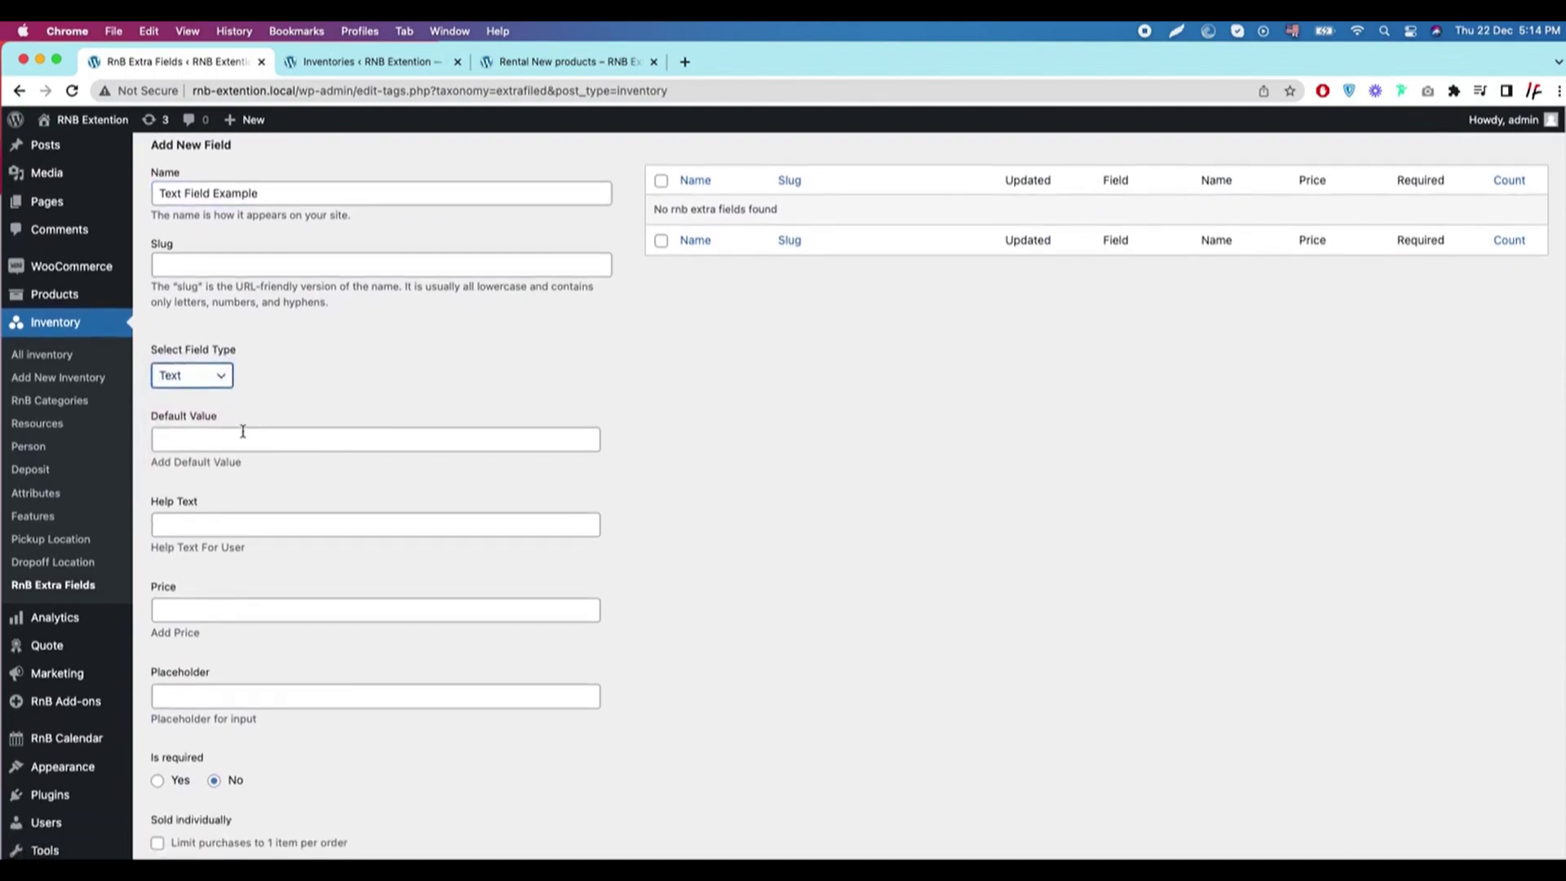
left_click(258, 437)
type("Text Field d")
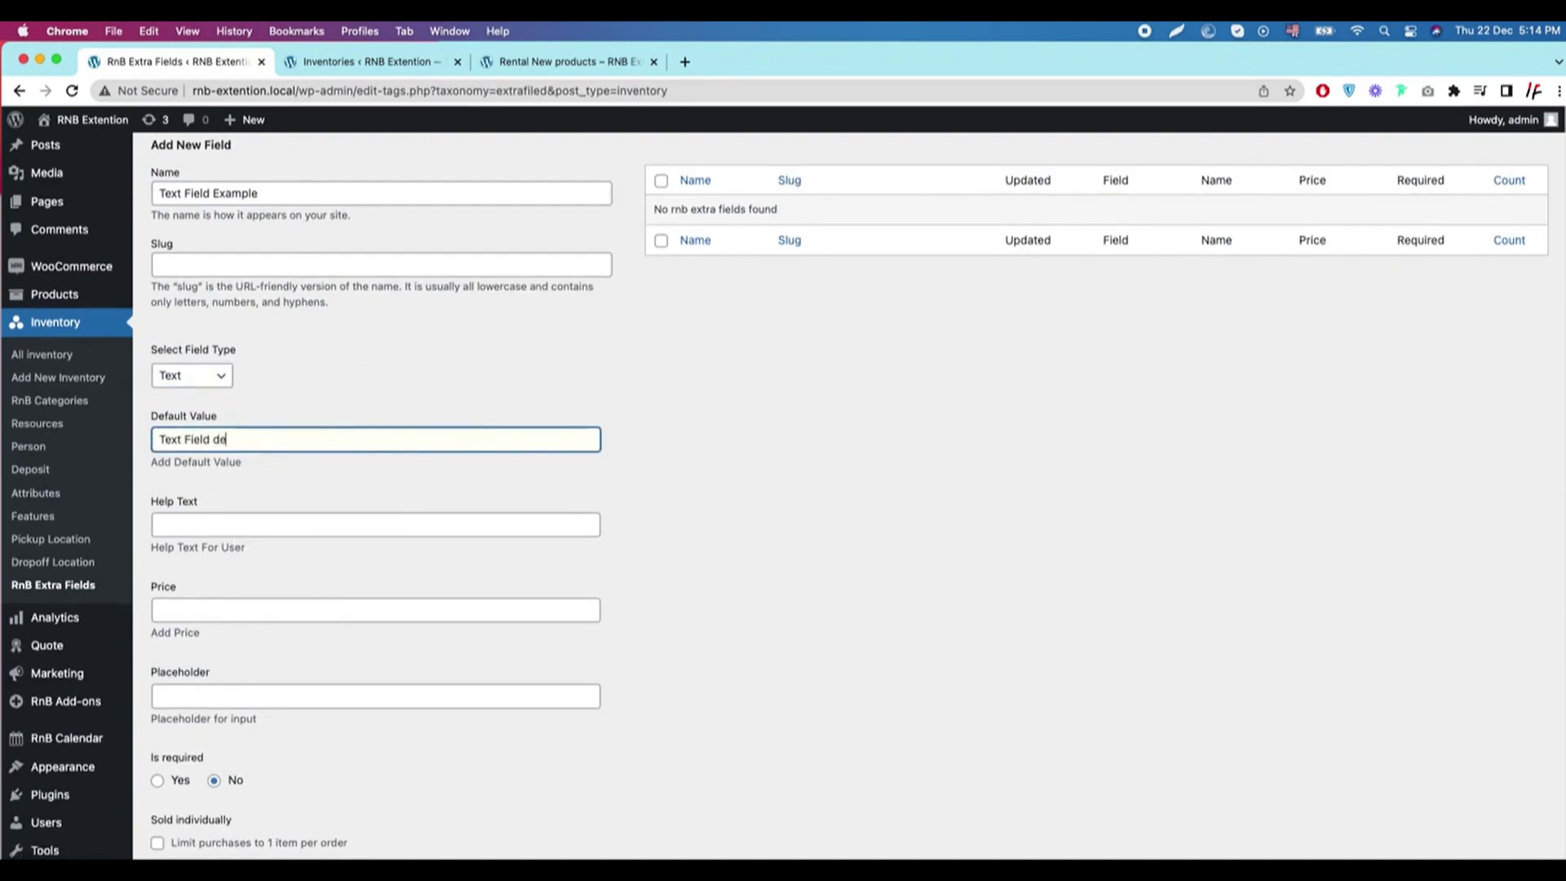
type("e")
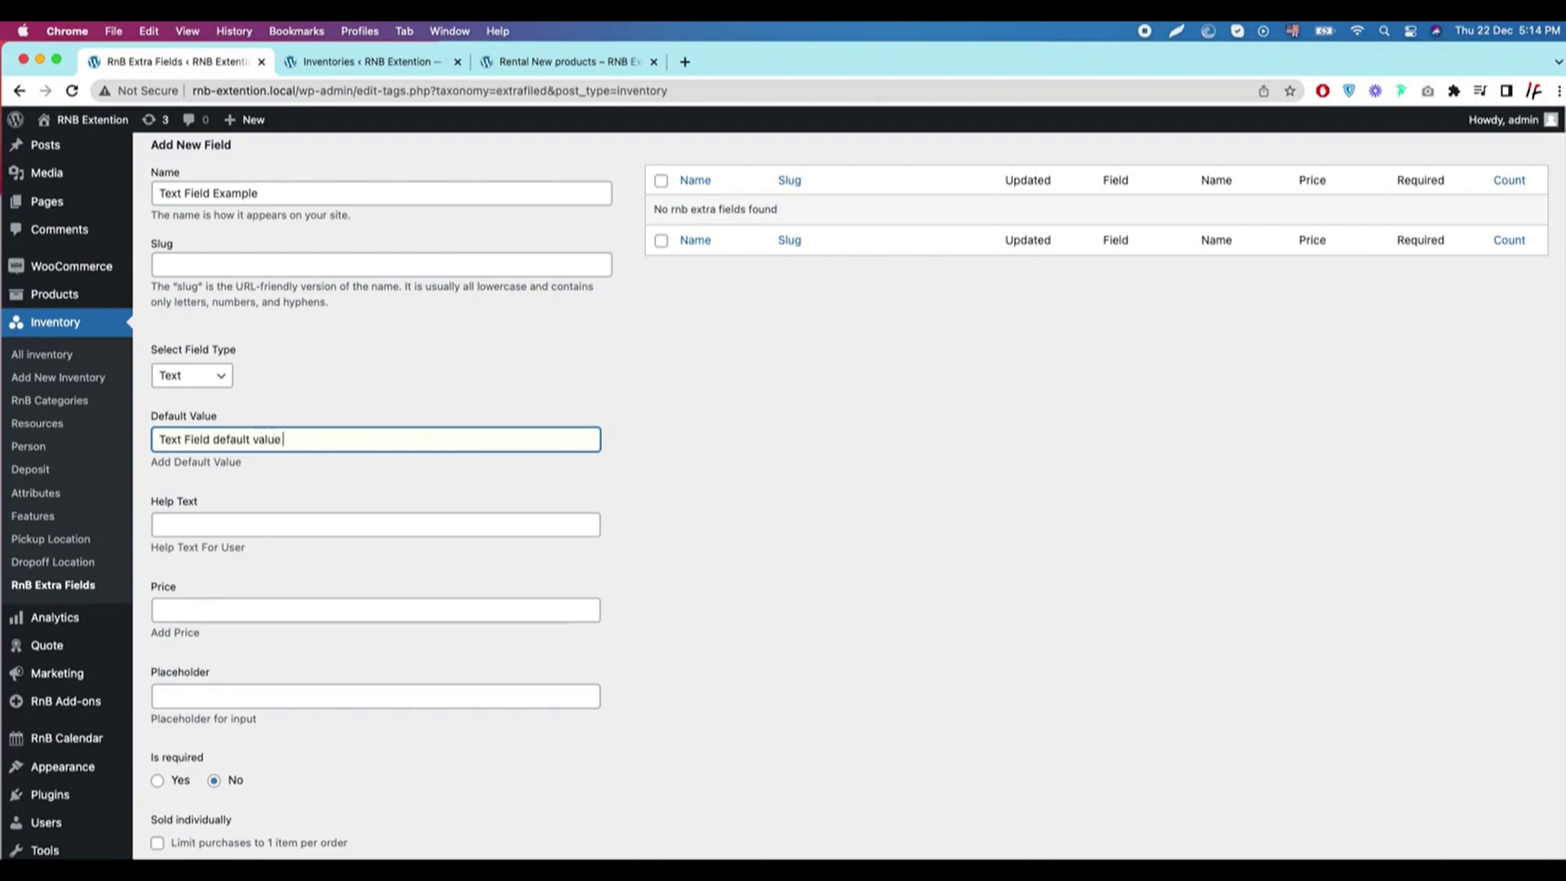
left_click(220, 526)
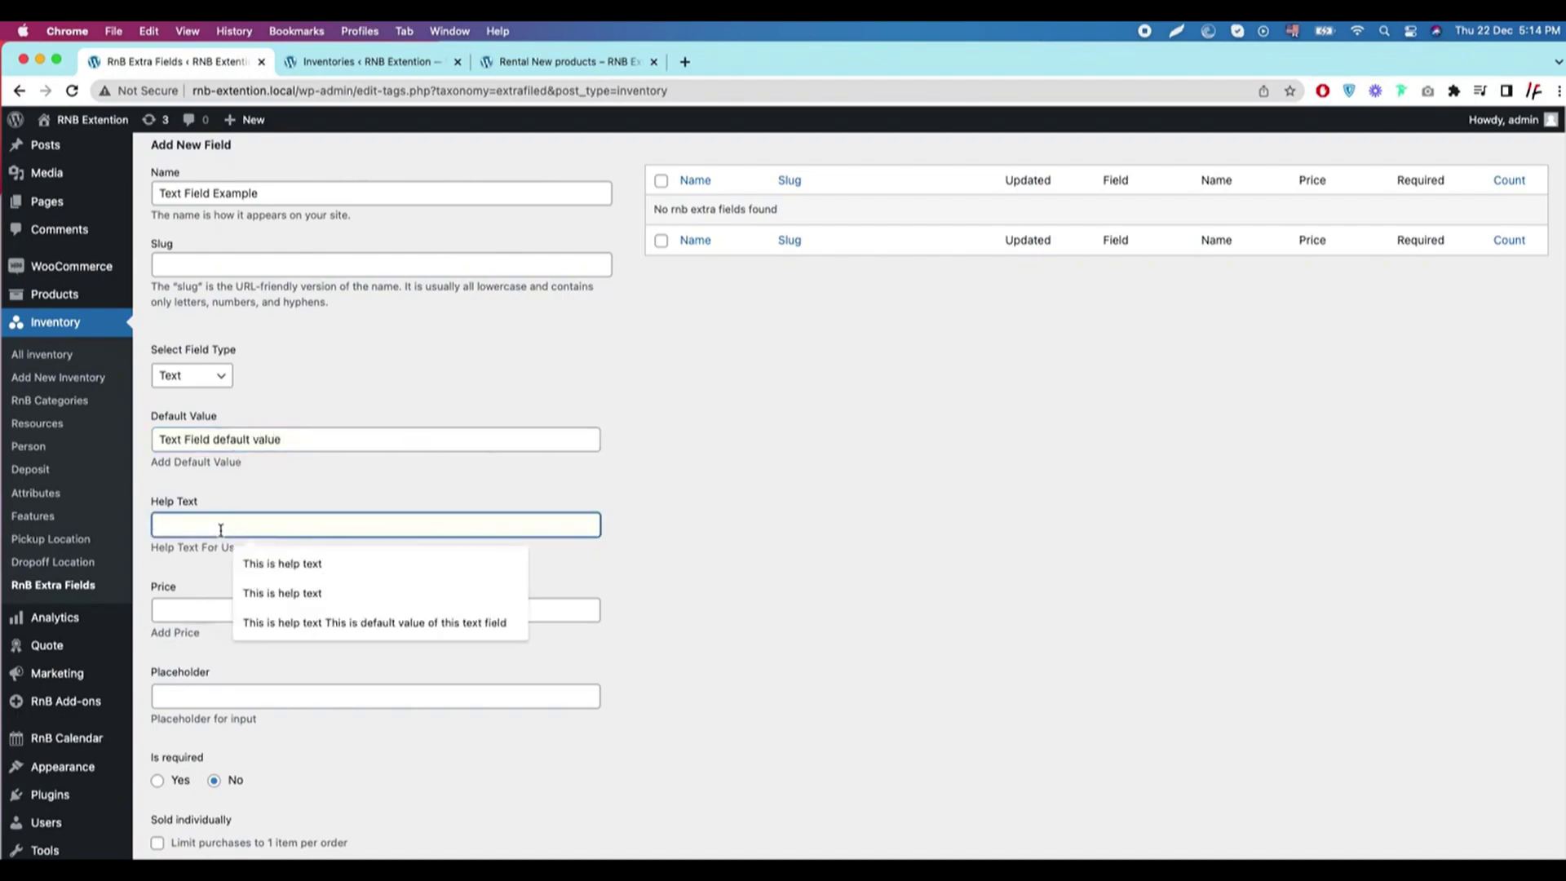
type("This is")
type(" extra field option example")
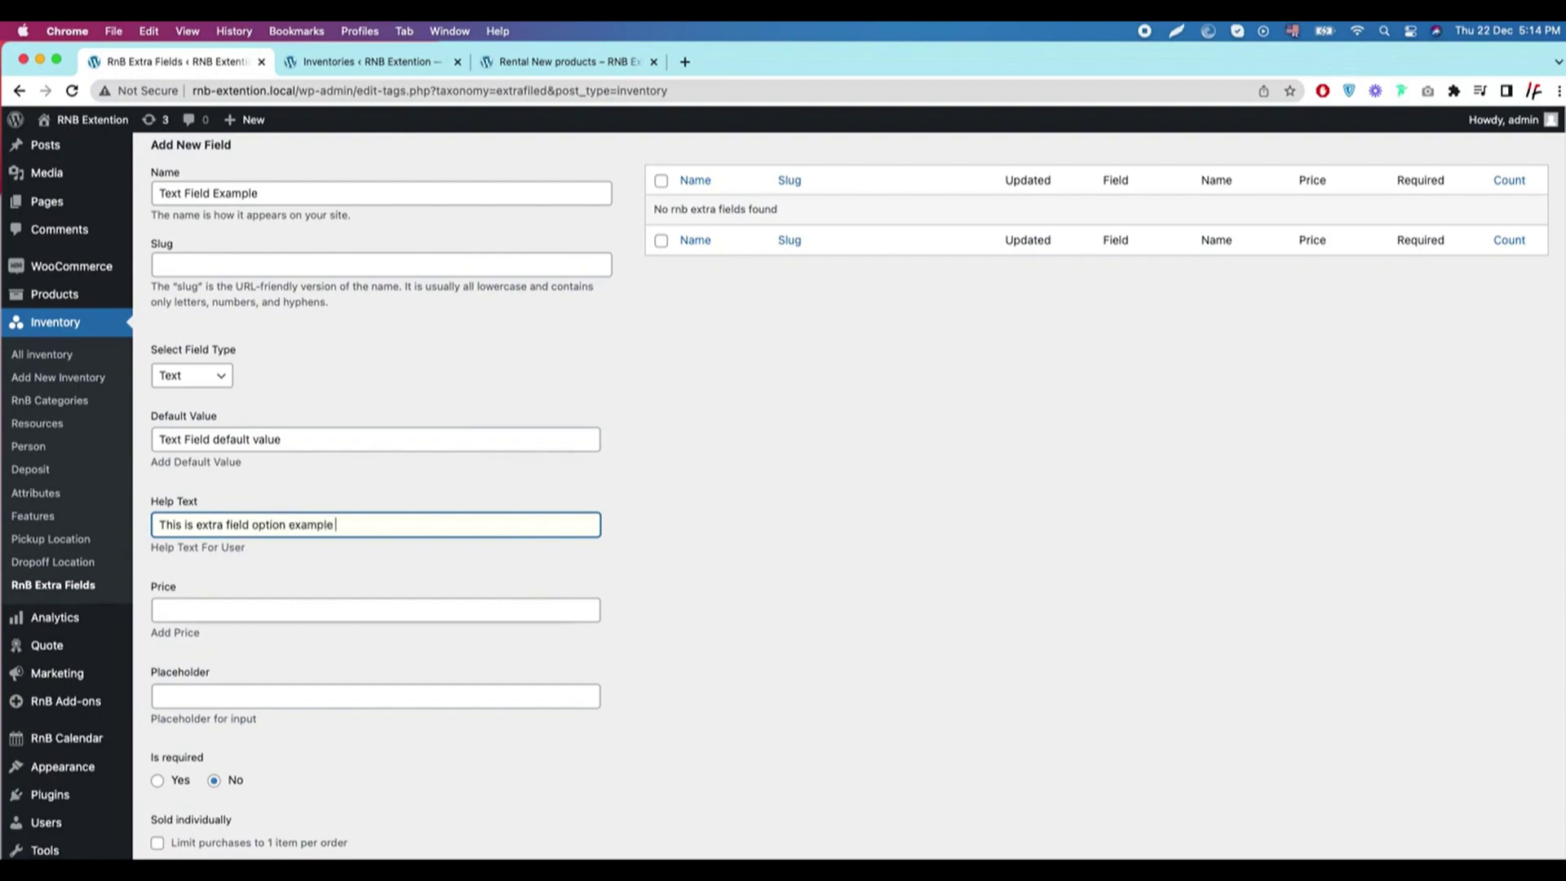
Enter help text 'This is extra field option example', price 10 and placeholder 'Text Field Example'.
left_click(253, 611)
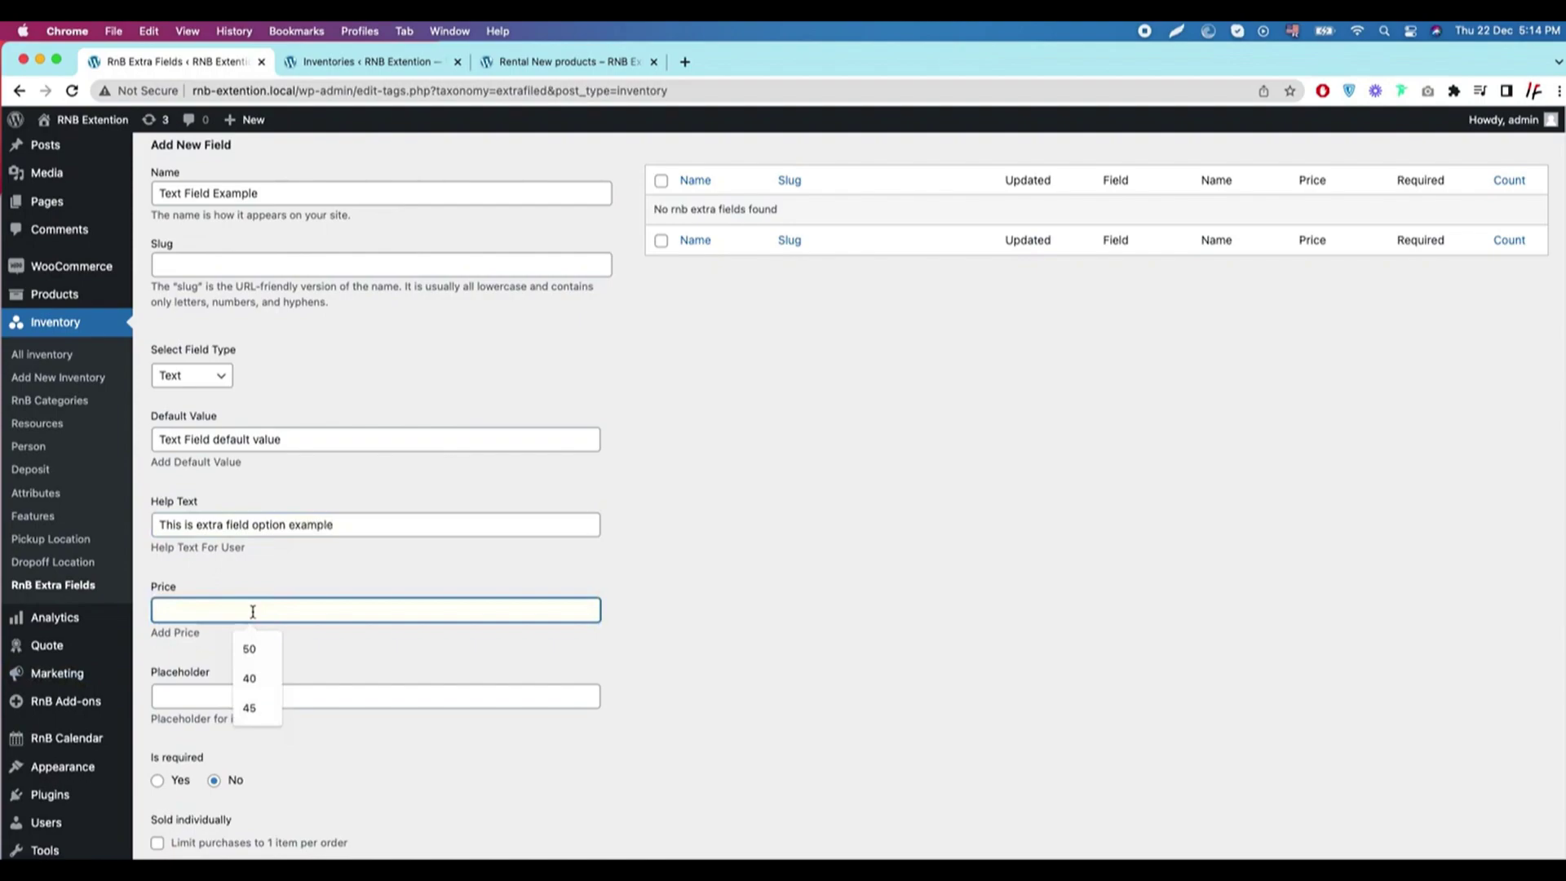
type("10")
left_click(206, 694)
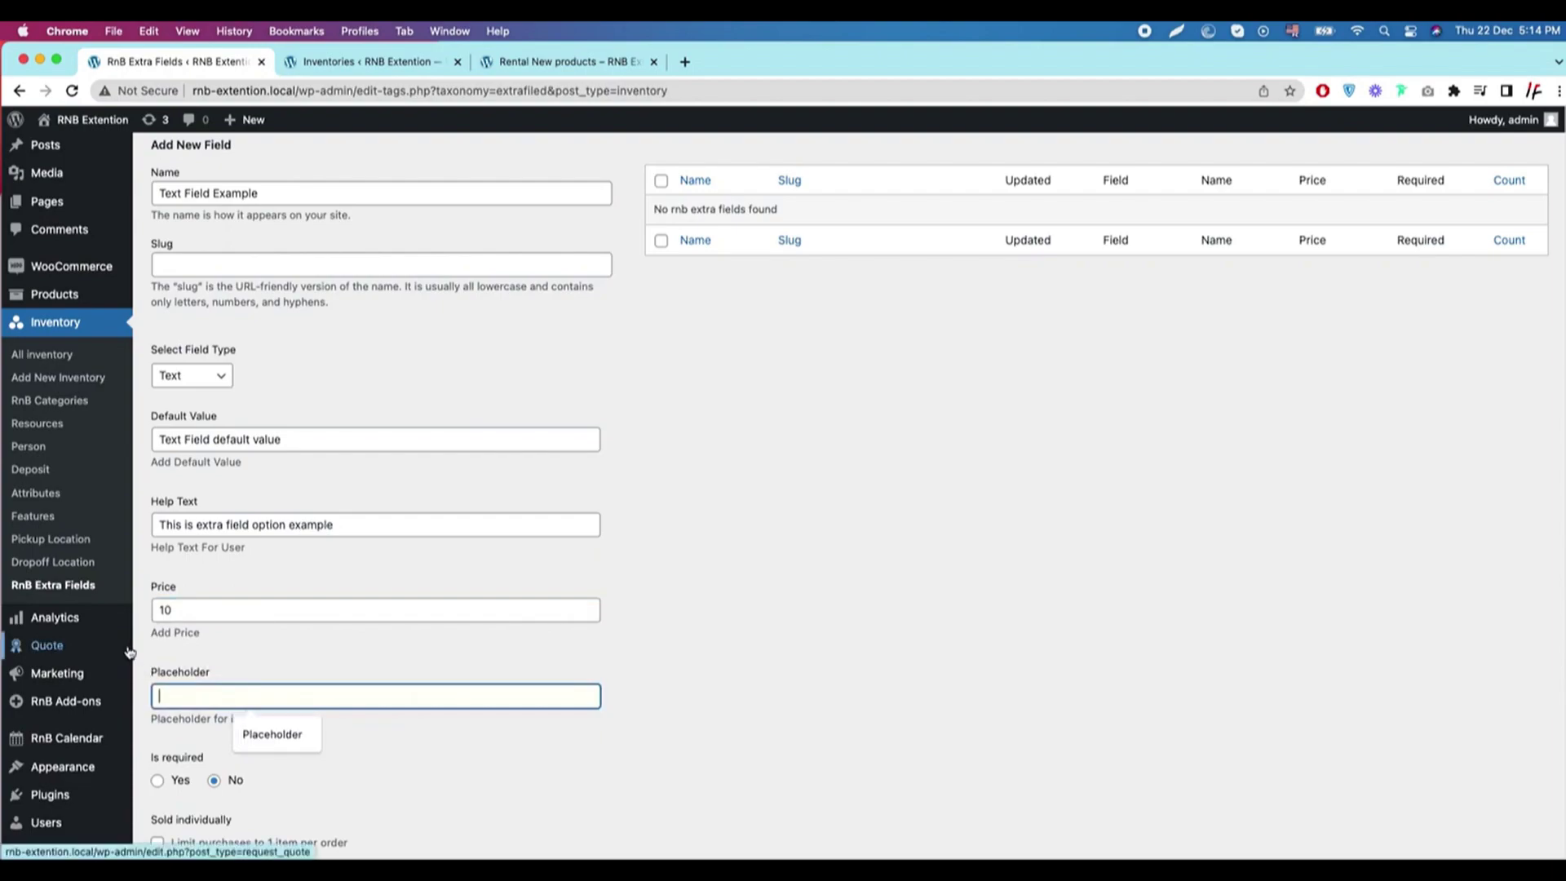
type("te")
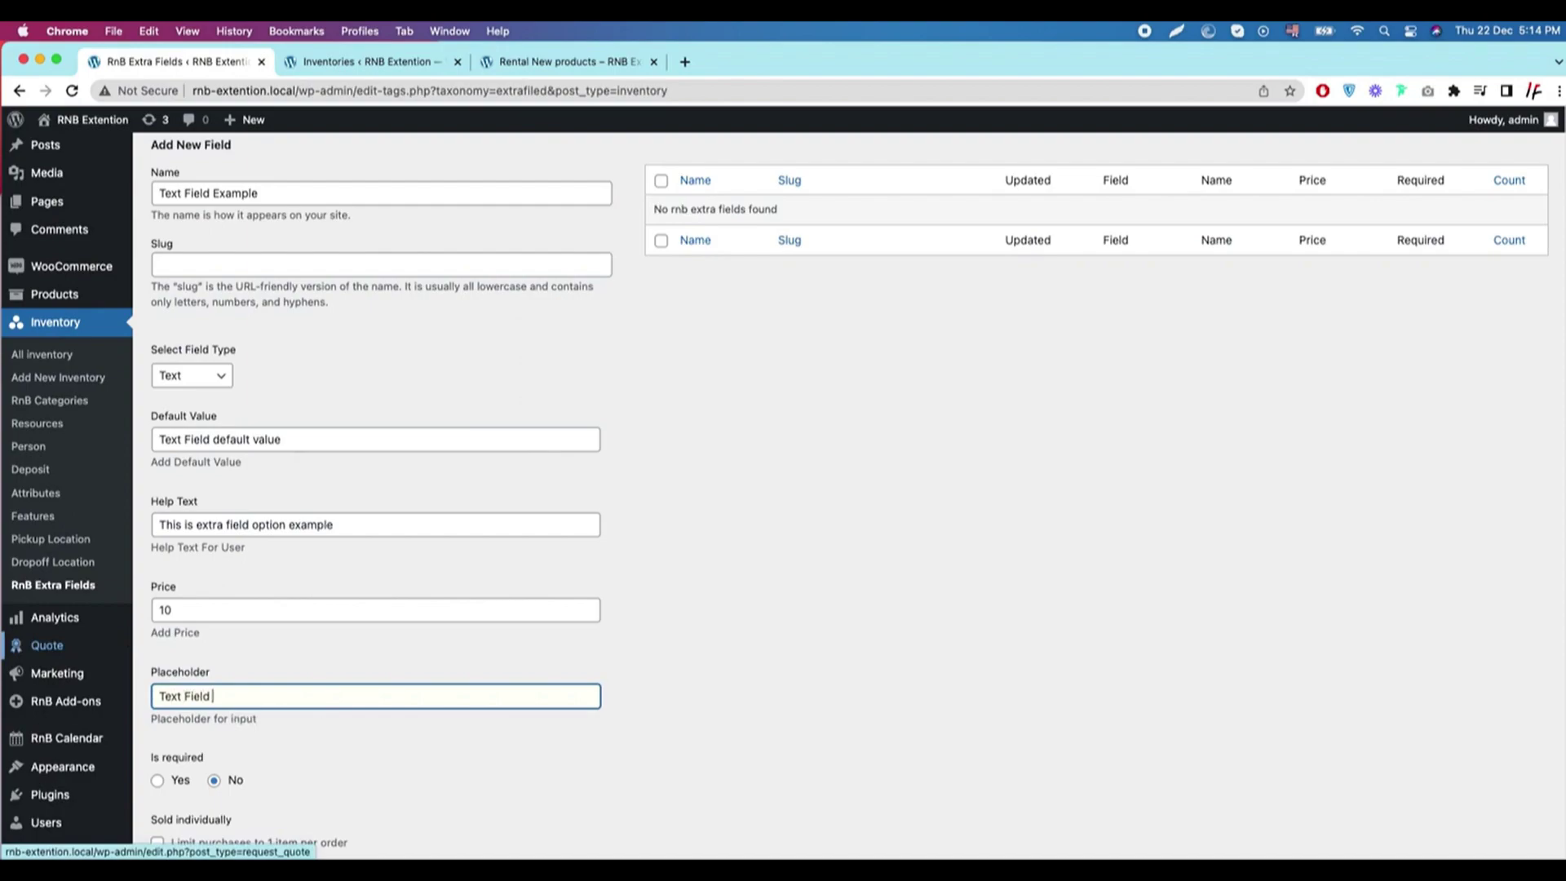
type("xample")
scroll(476, 751, "down", 2)
left_click(182, 671)
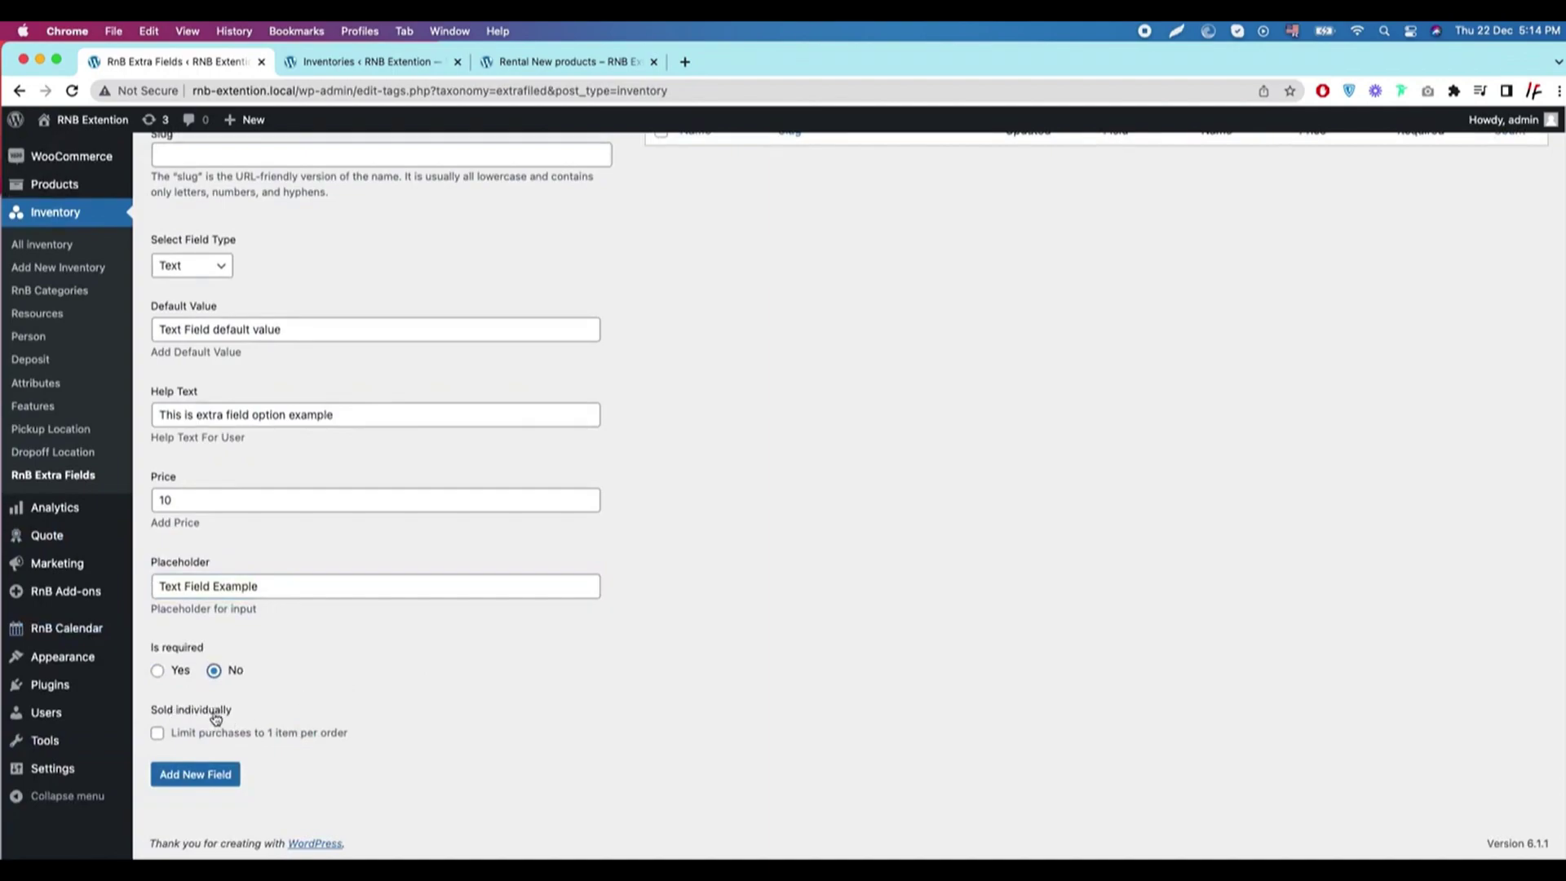
Save the Text Field Example field and open 'testing enventory' from All inventory.
left_click(196, 773)
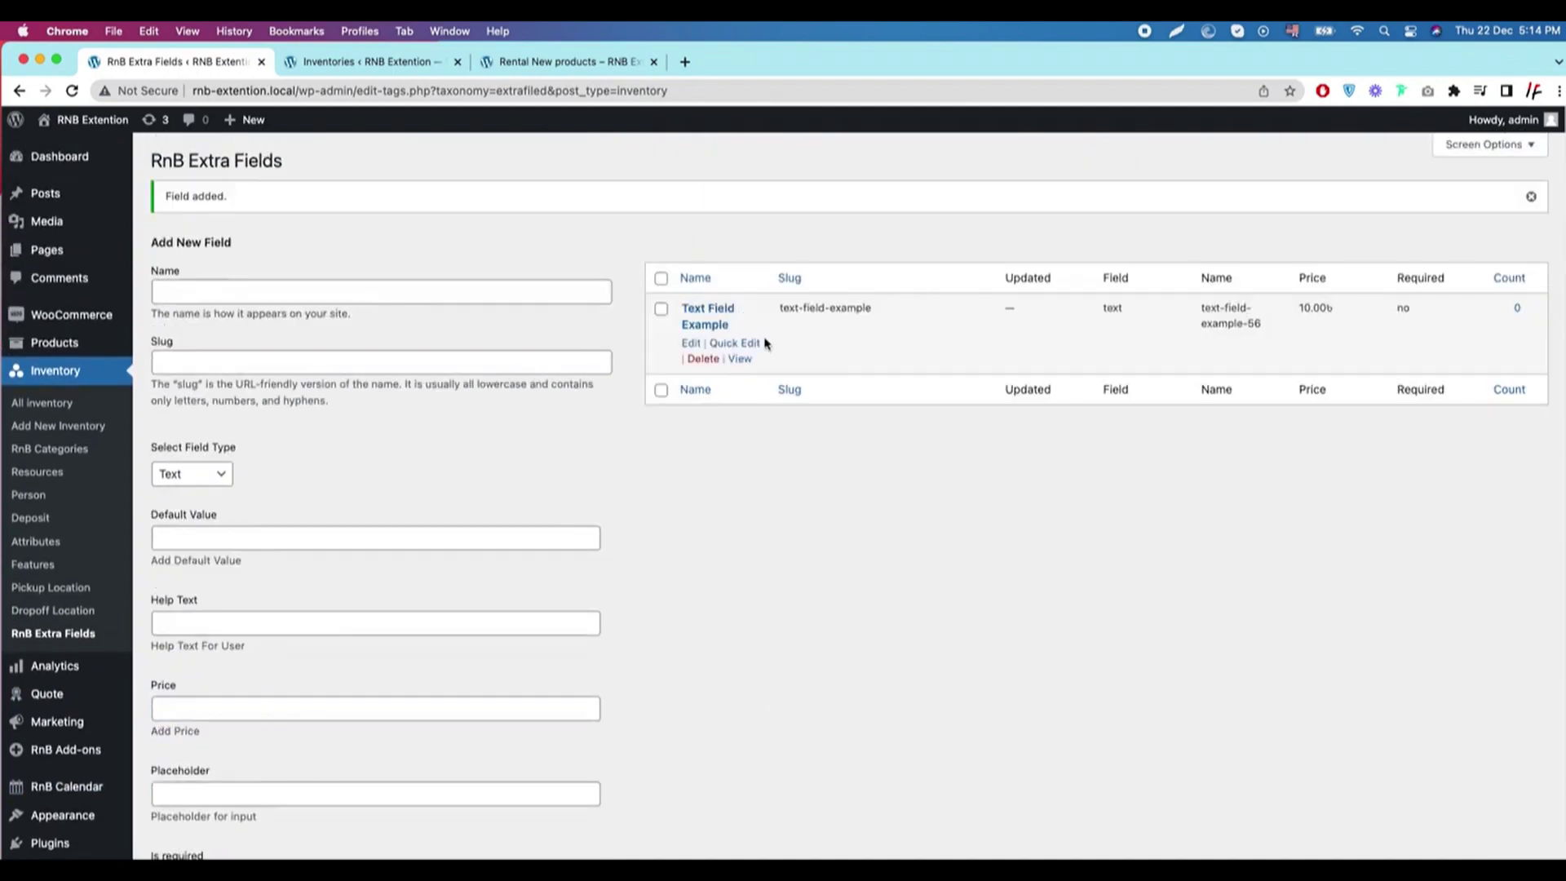
left_click(43, 402)
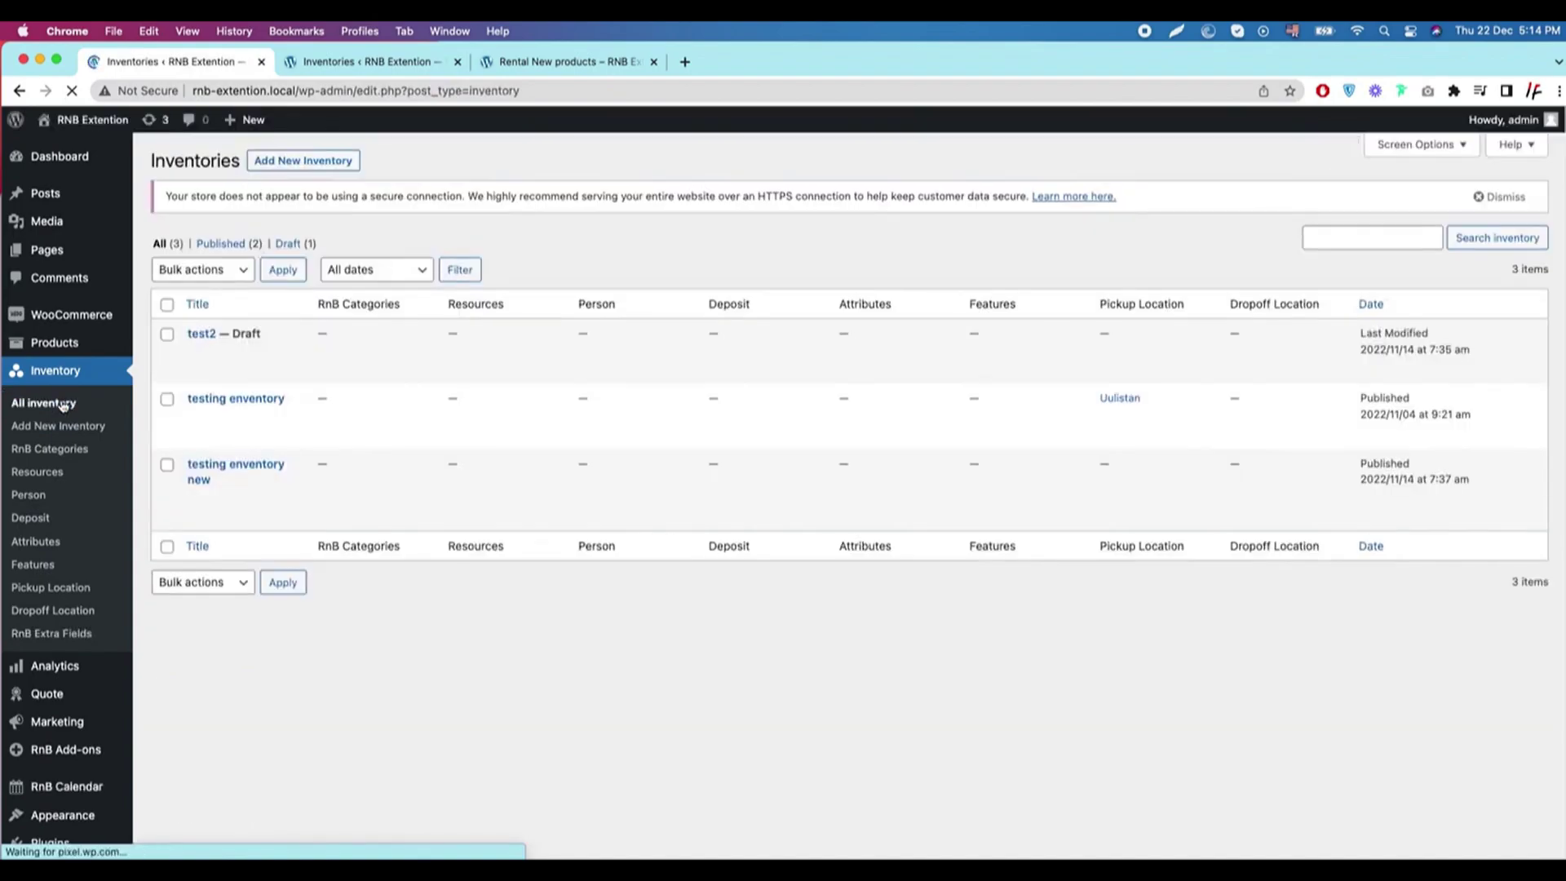
left_click(199, 417)
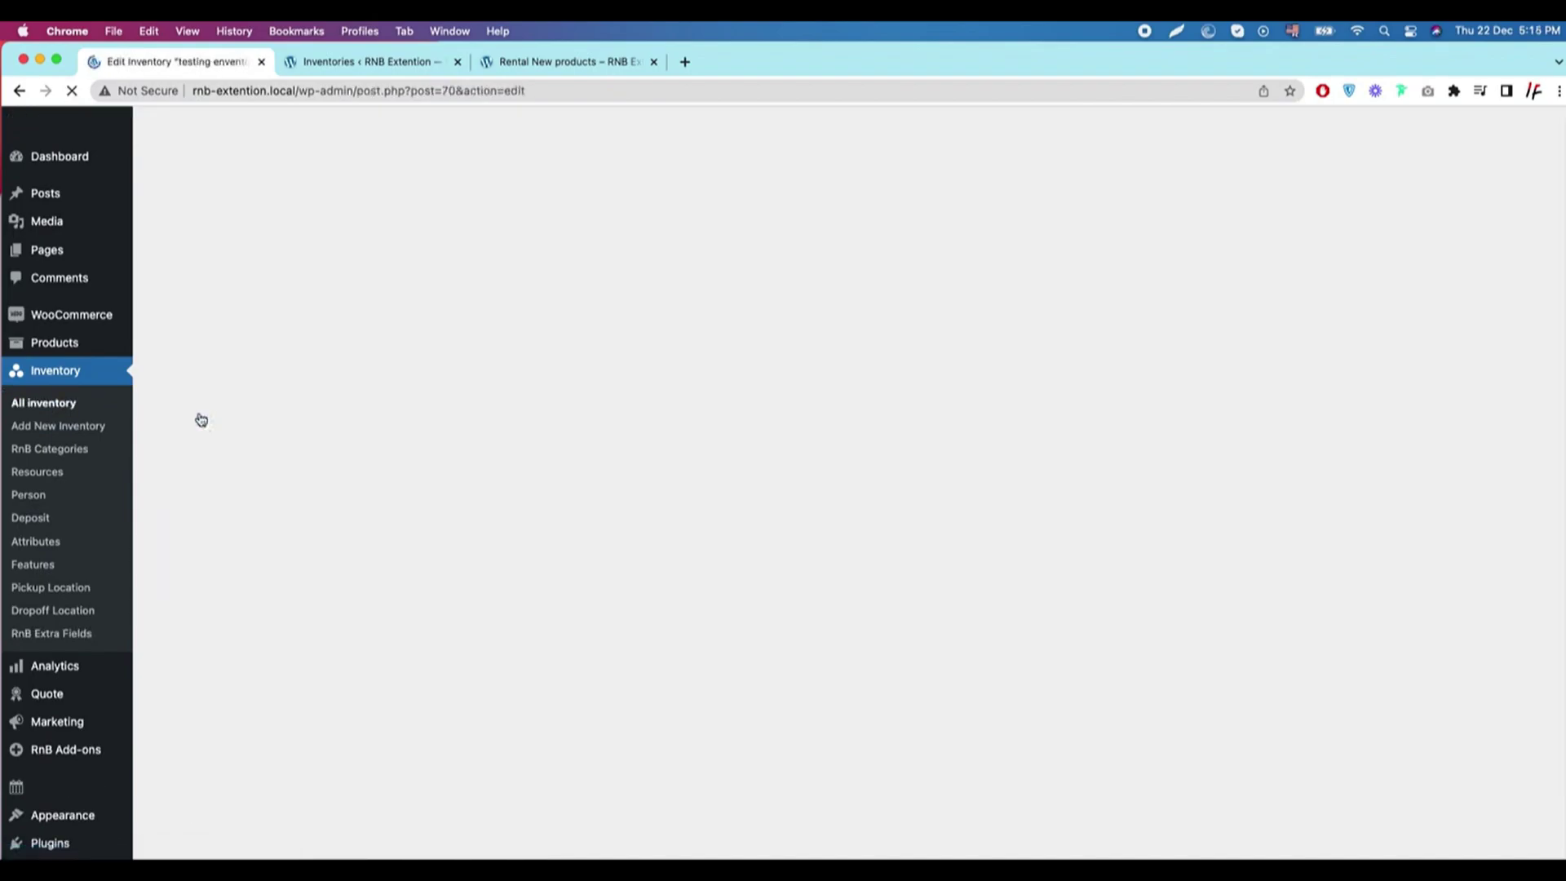
scroll(1479, 608, "down", 10)
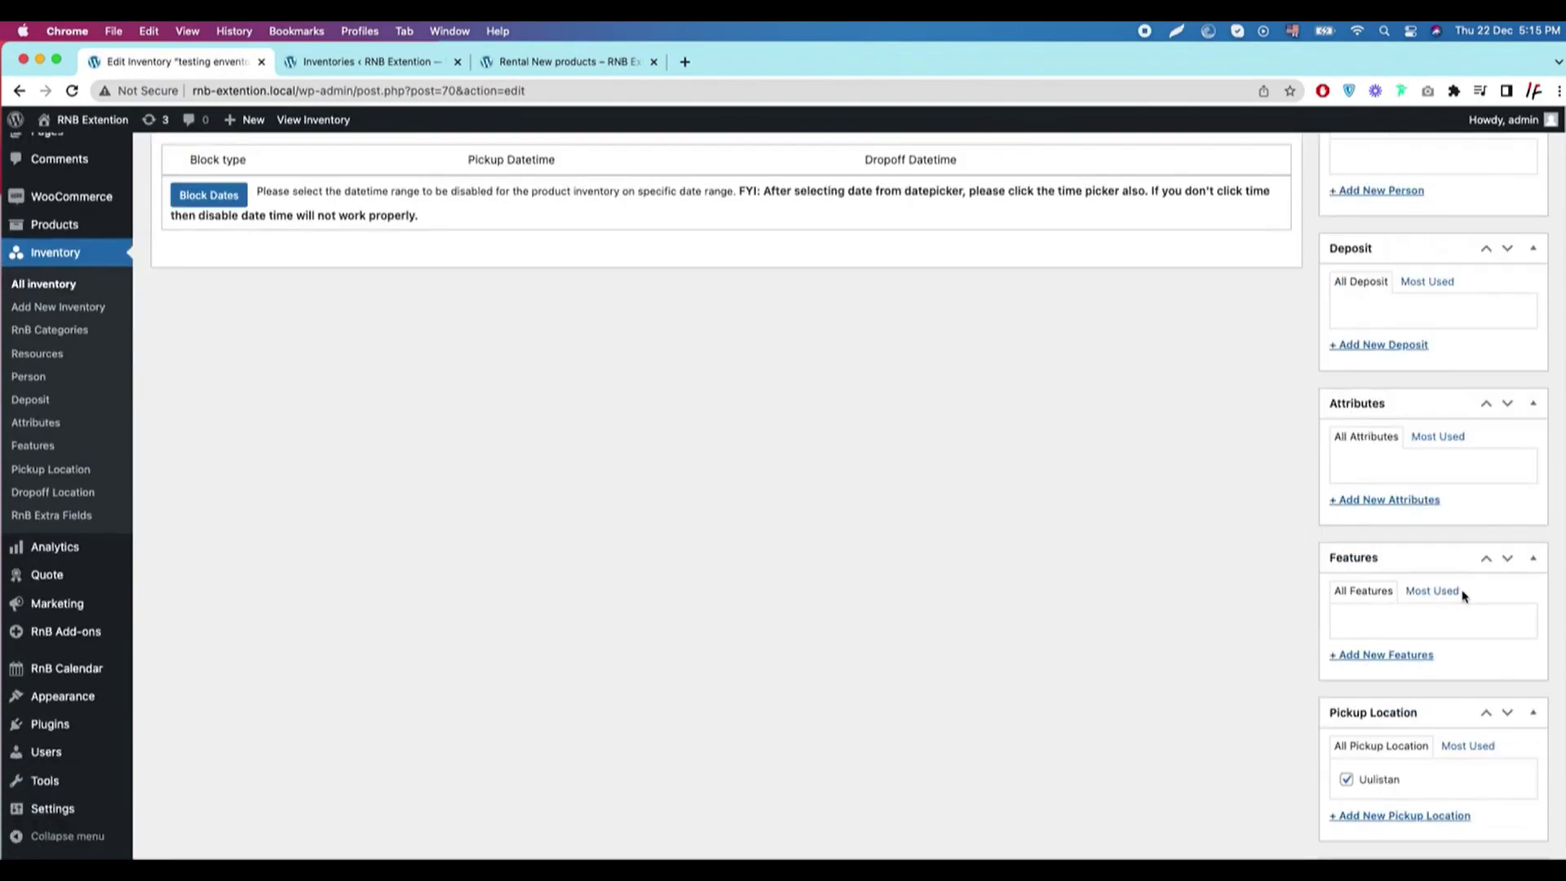
scroll(1478, 607, "down", 3)
Tick Text Field Example in testing enventory's RnB Extra Fields box and update the inventory.
left_click(1348, 620)
scroll(1368, 631, "down", 5)
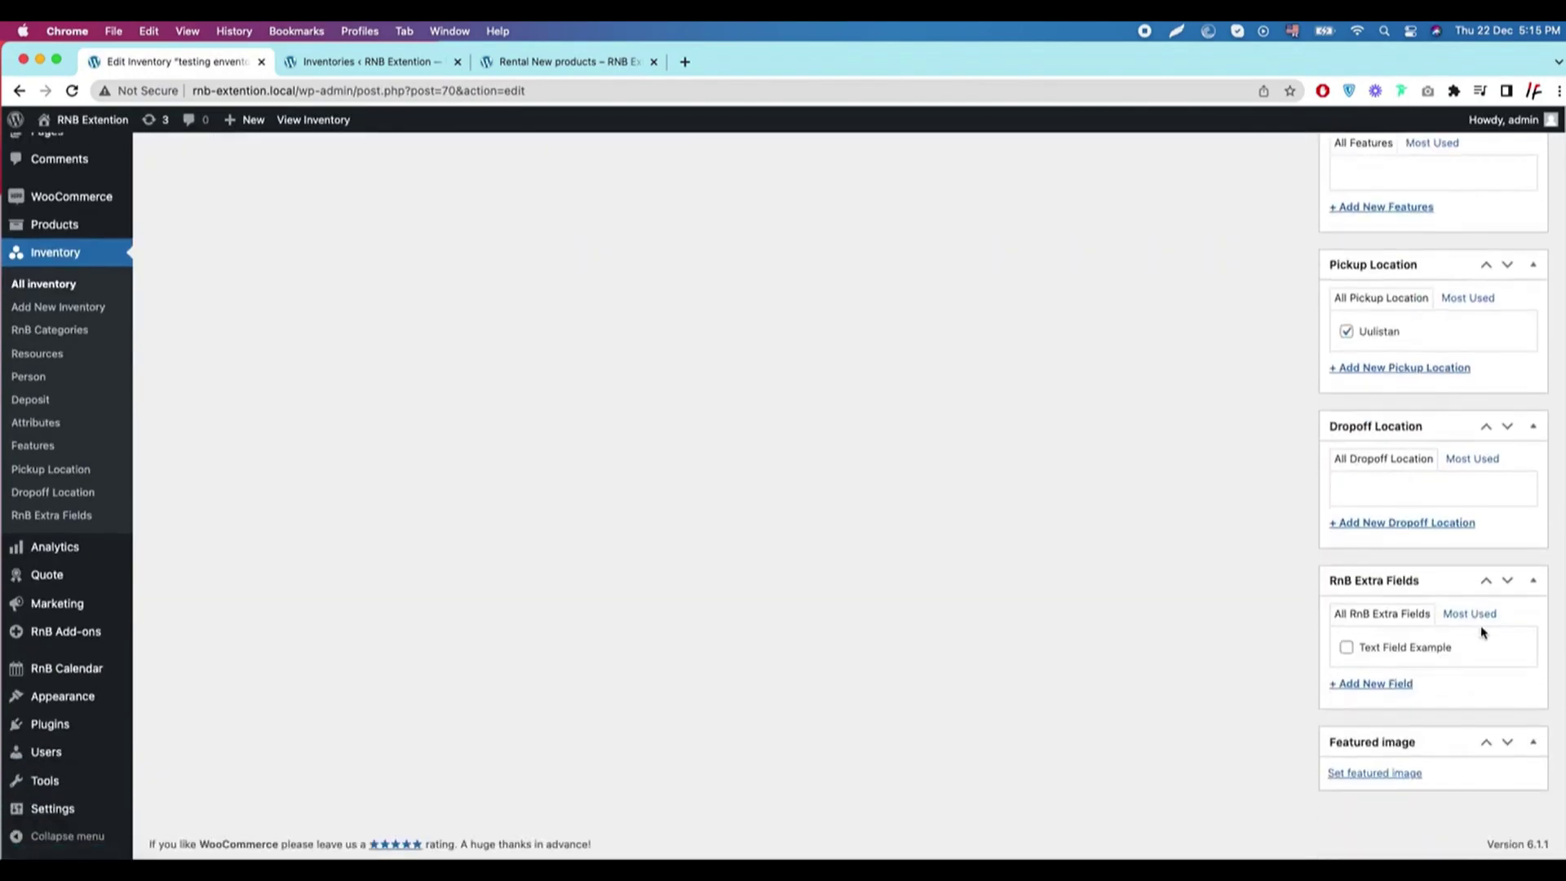
left_click(1346, 646)
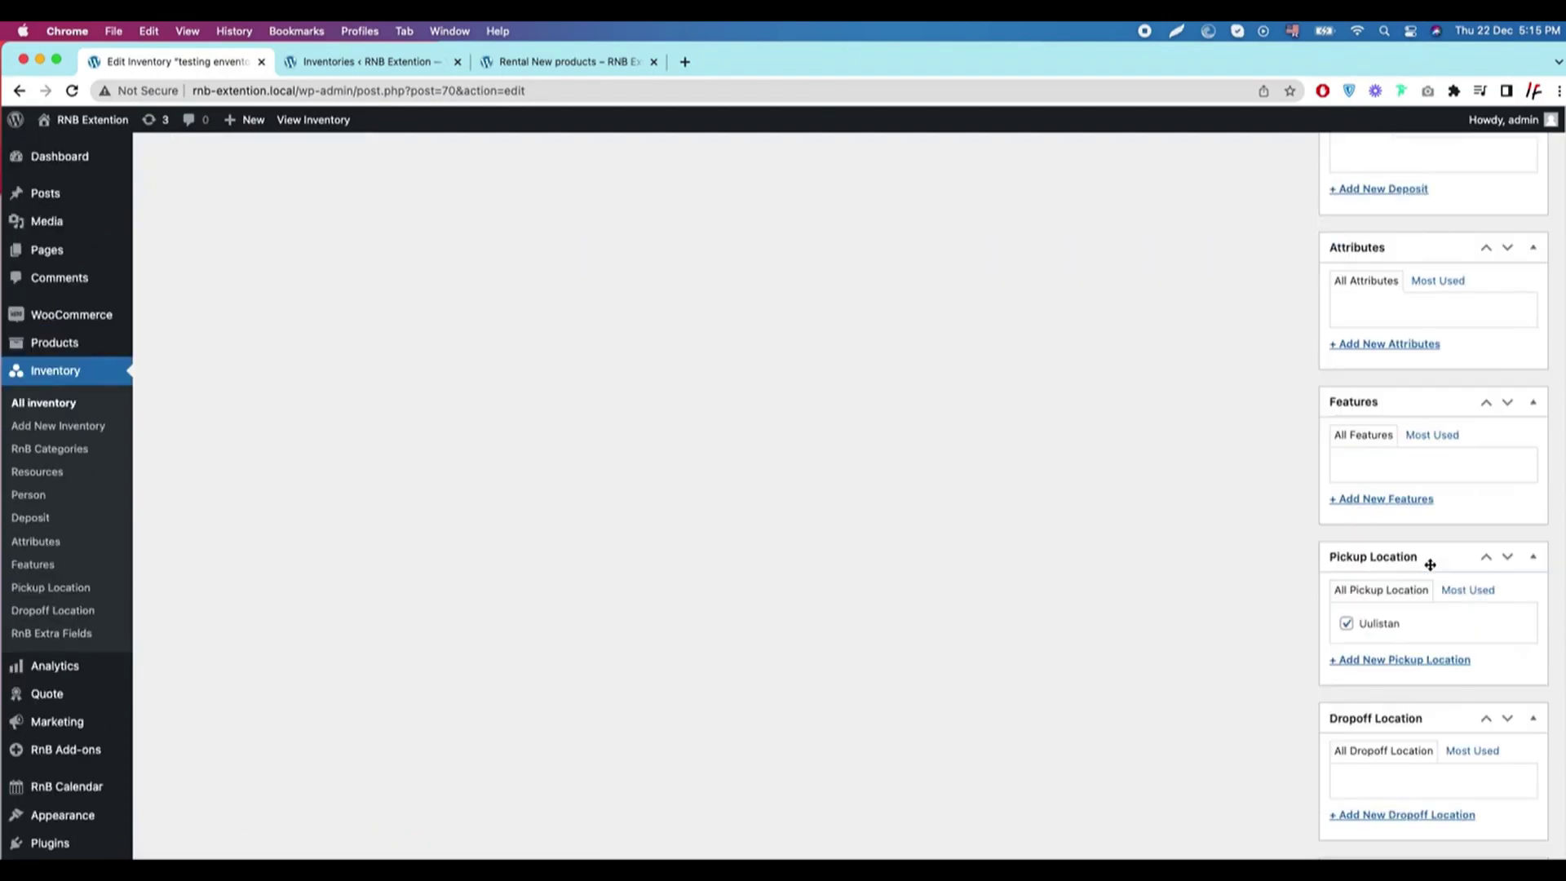
scroll(1407, 539, "up", 15)
left_click(1510, 400)
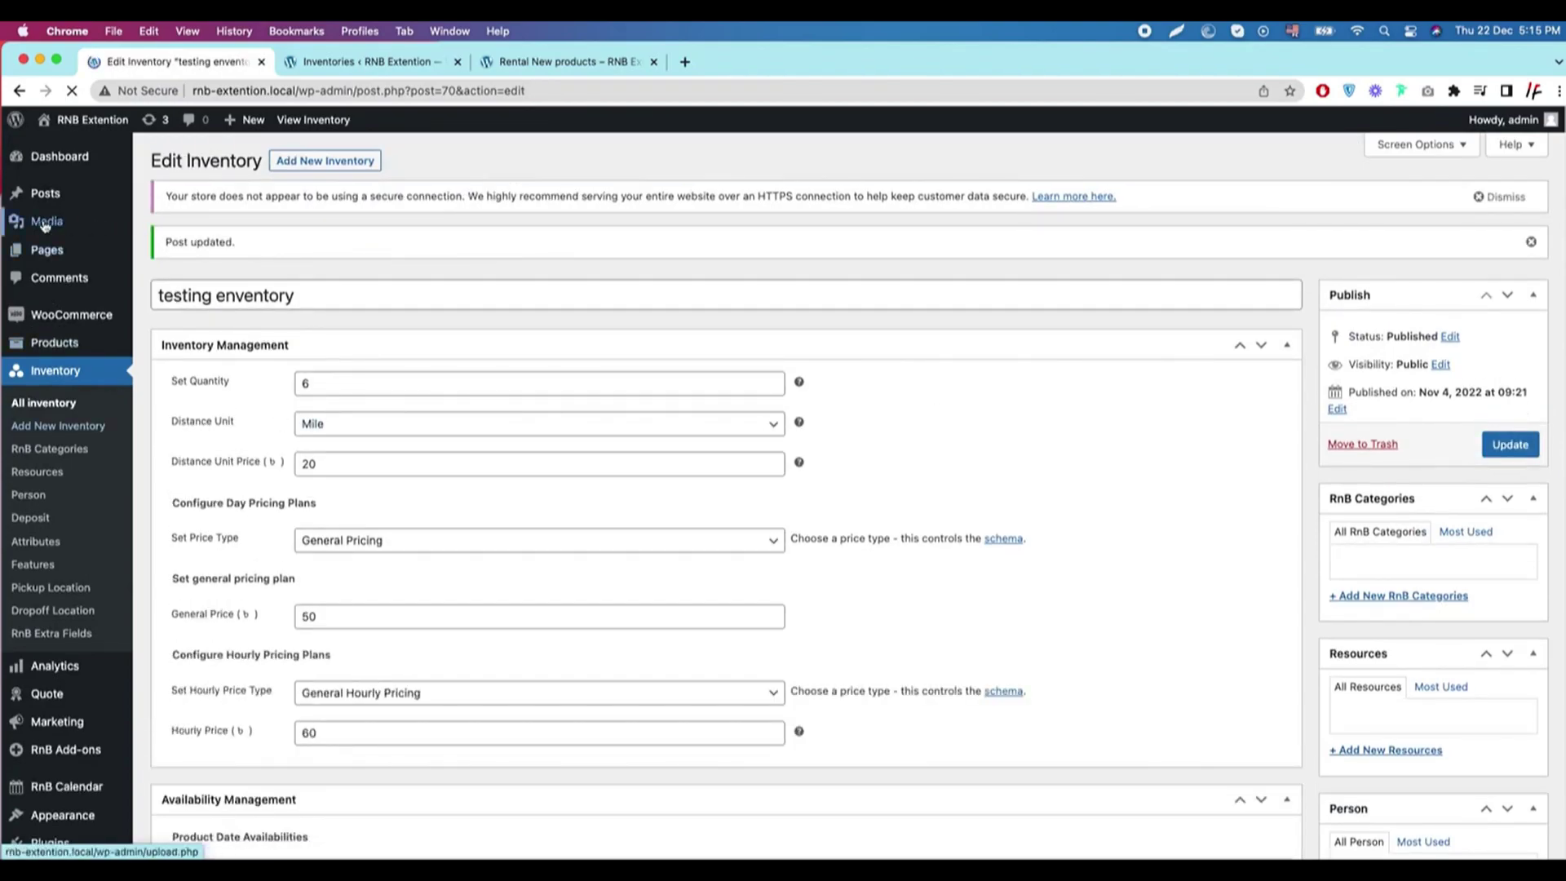
mouse_move(47, 222)
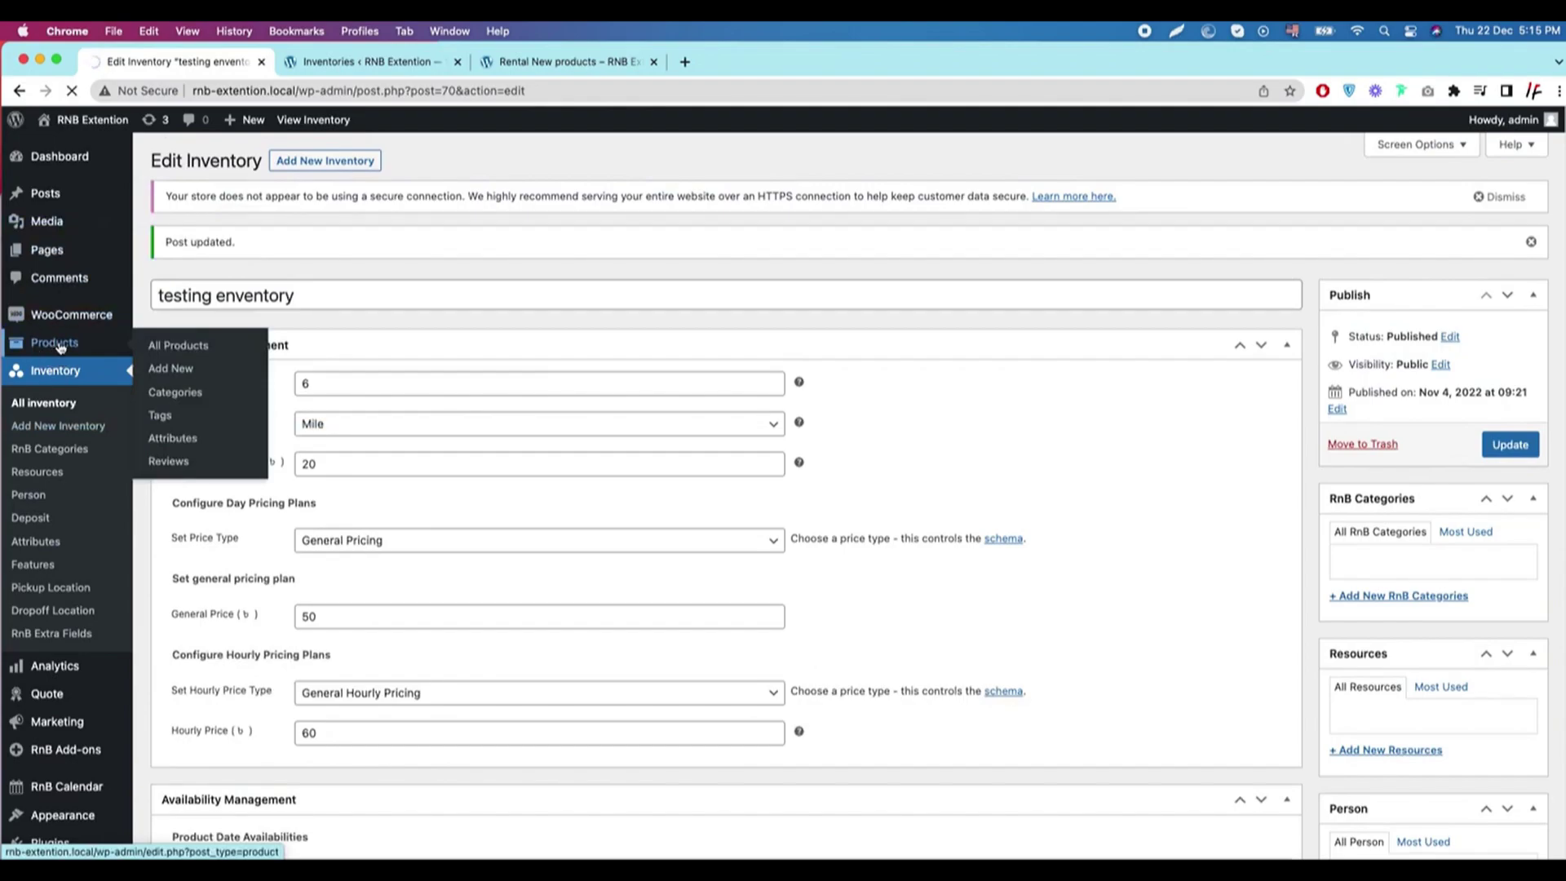
Edit 'Rental New products' and check that its Inventory tab lists testing enventory.
left_click(56, 343)
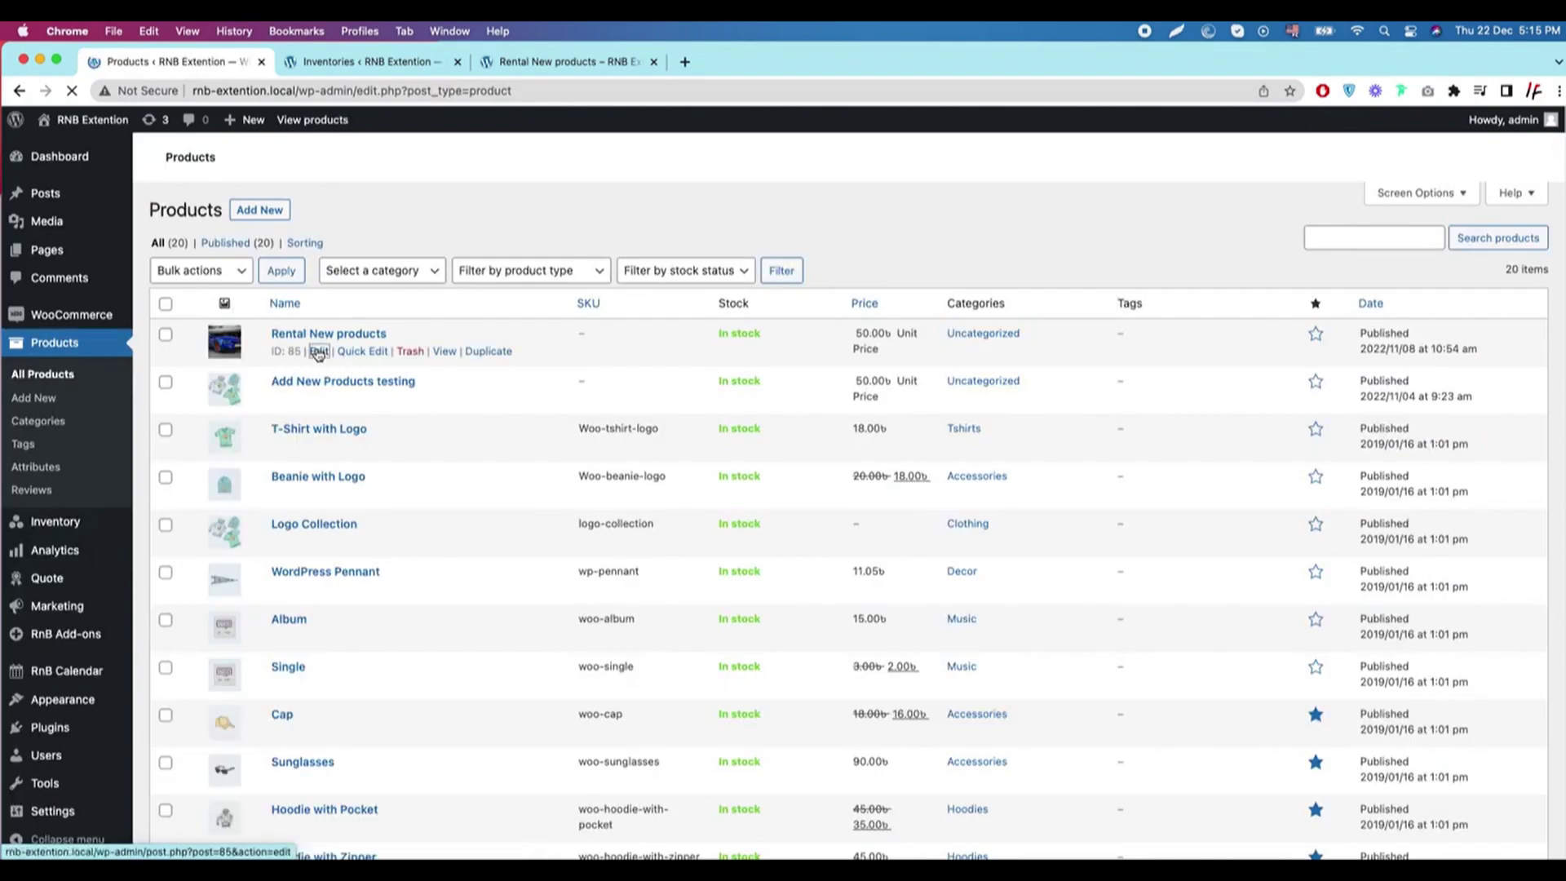
left_click(319, 352)
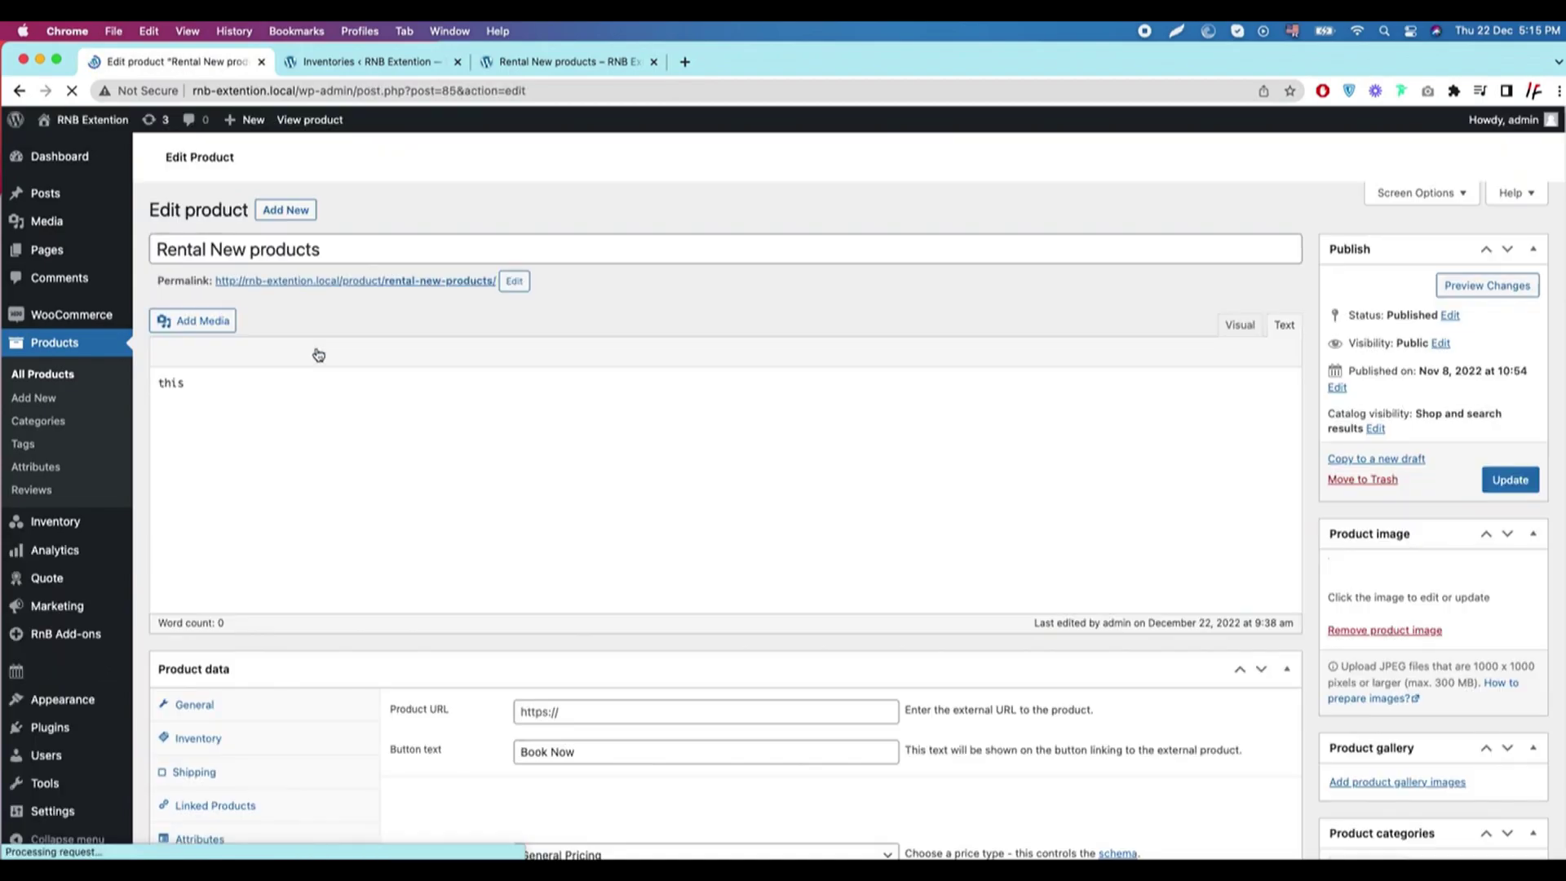
scroll(392, 354, "down", 3)
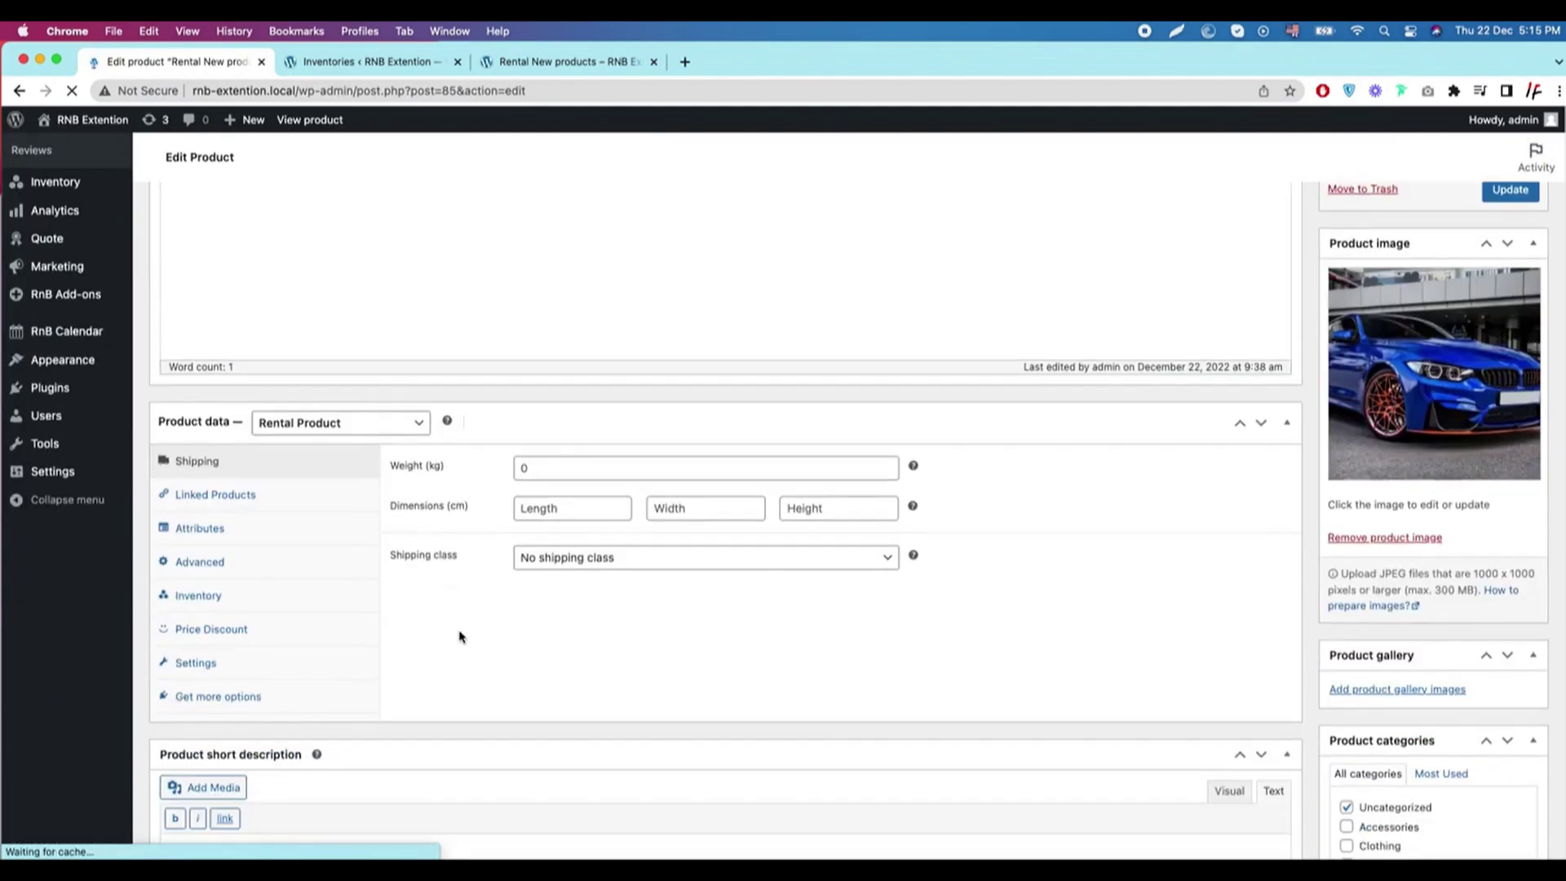
left_click(198, 595)
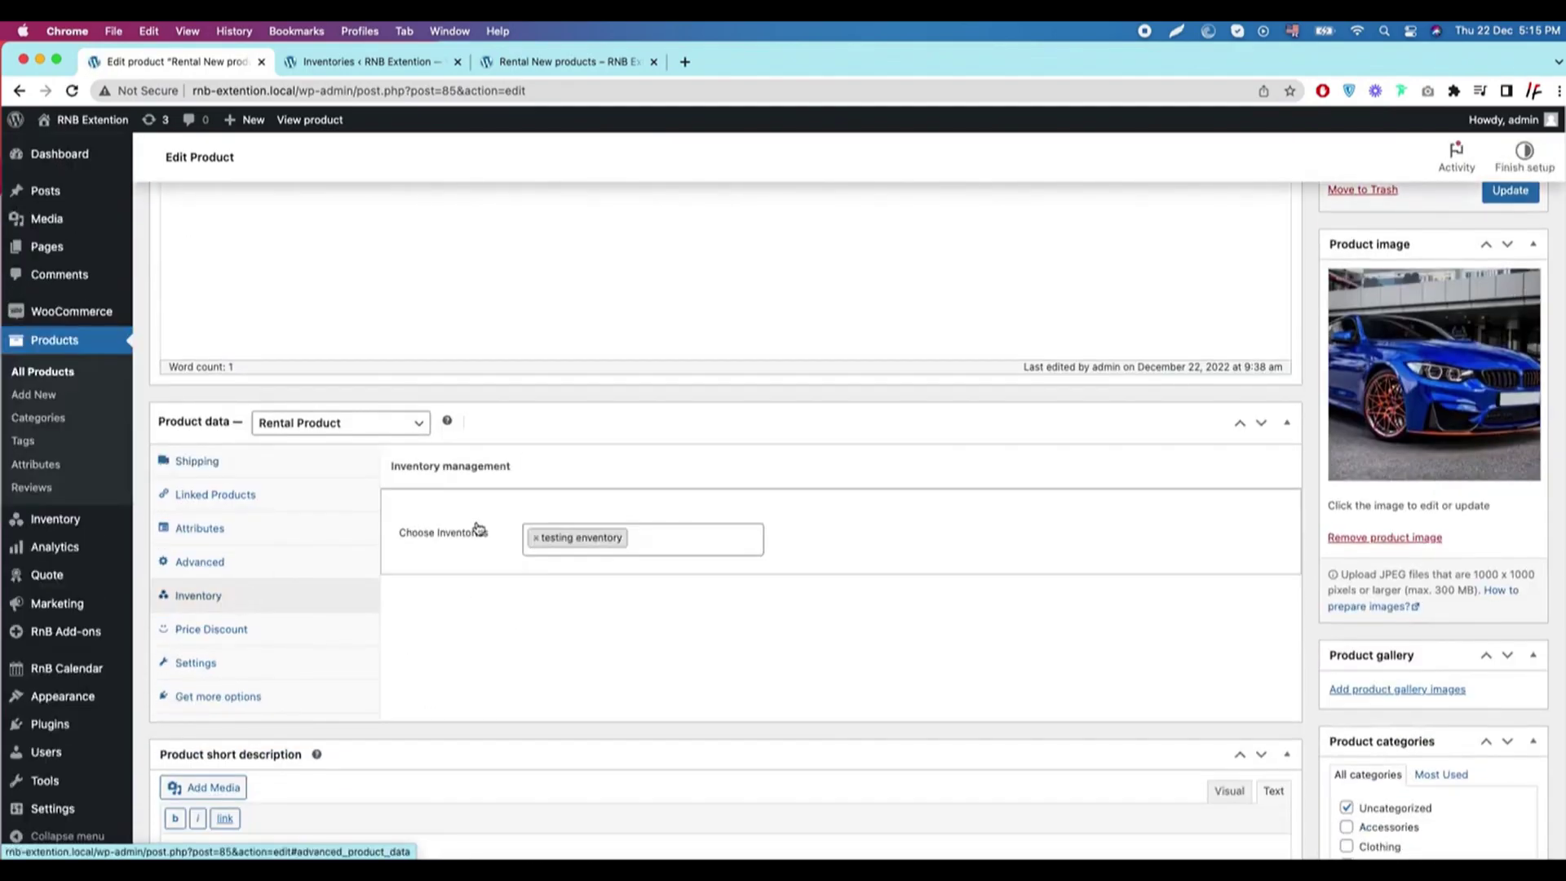
left_click(671, 538)
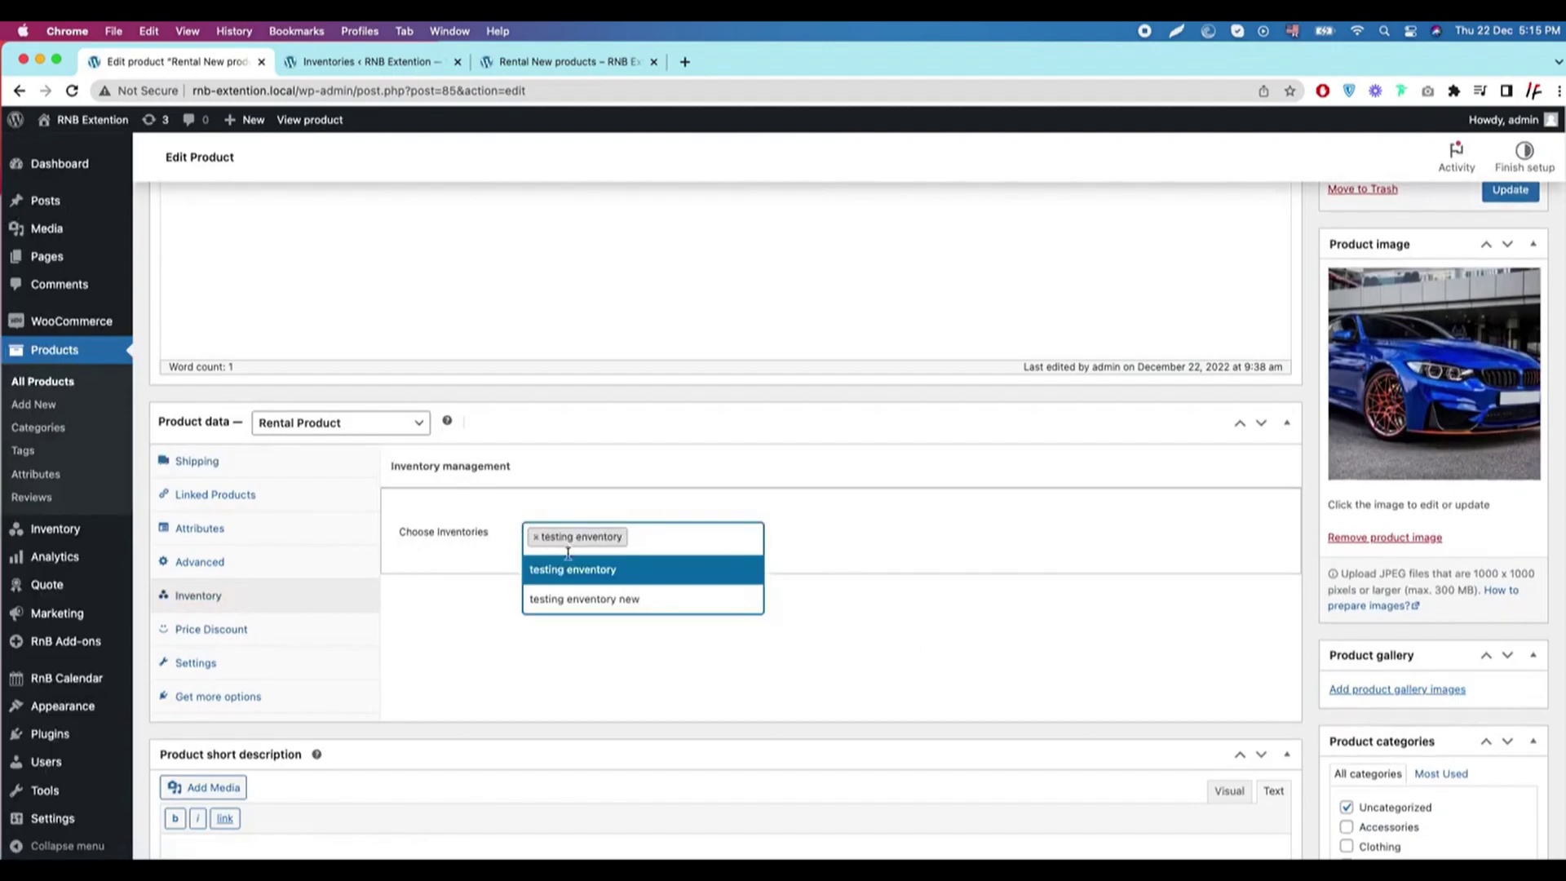
Reload the Rental New products storefront page from the right-click menu.
left_click(568, 61)
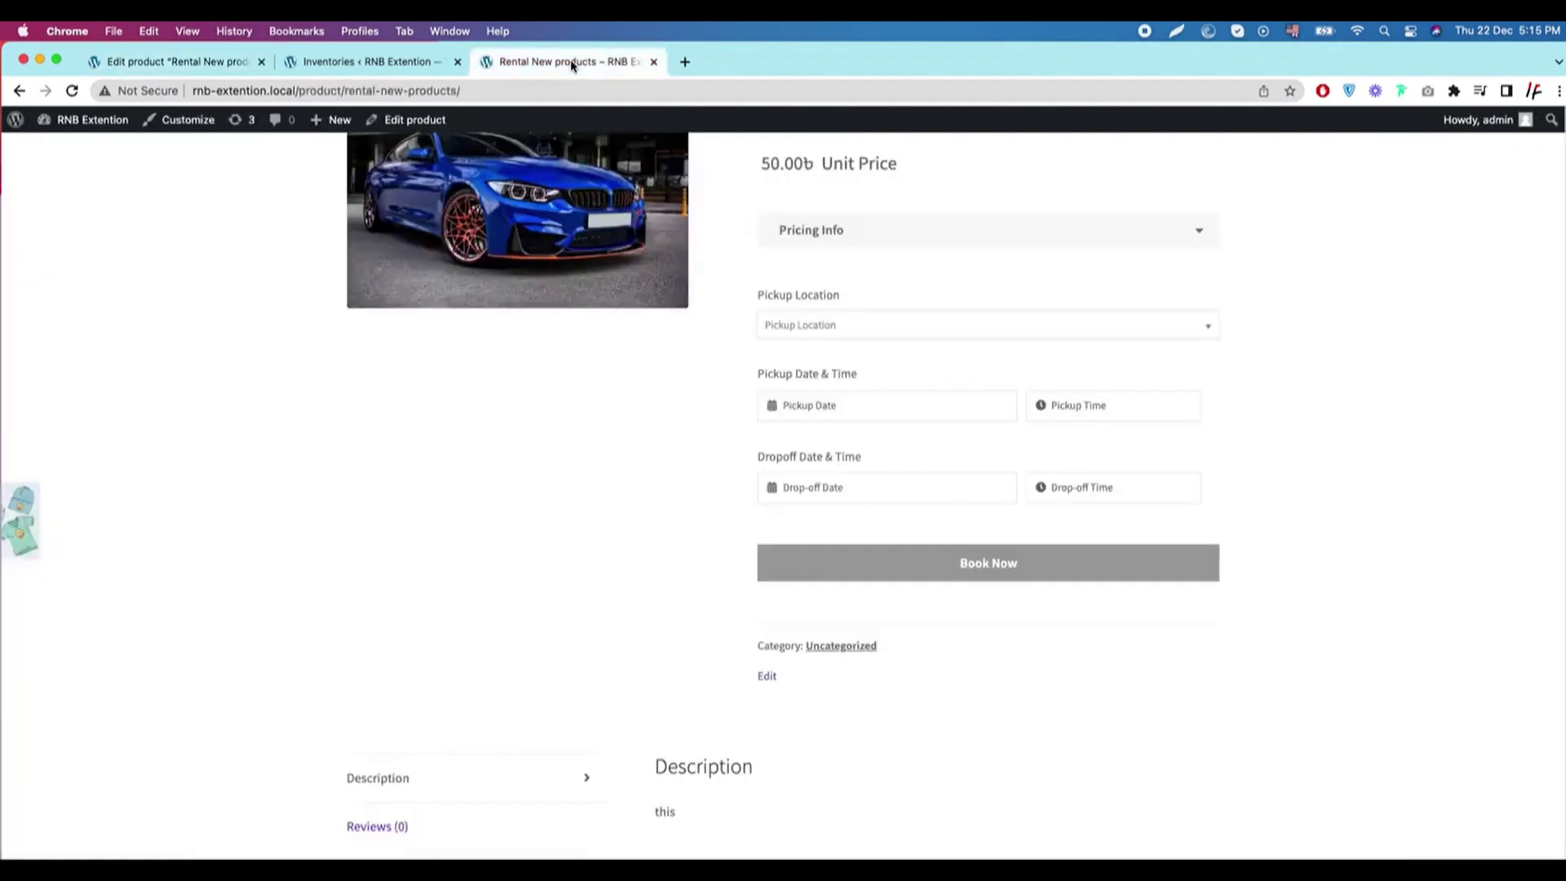
right_click(564, 390)
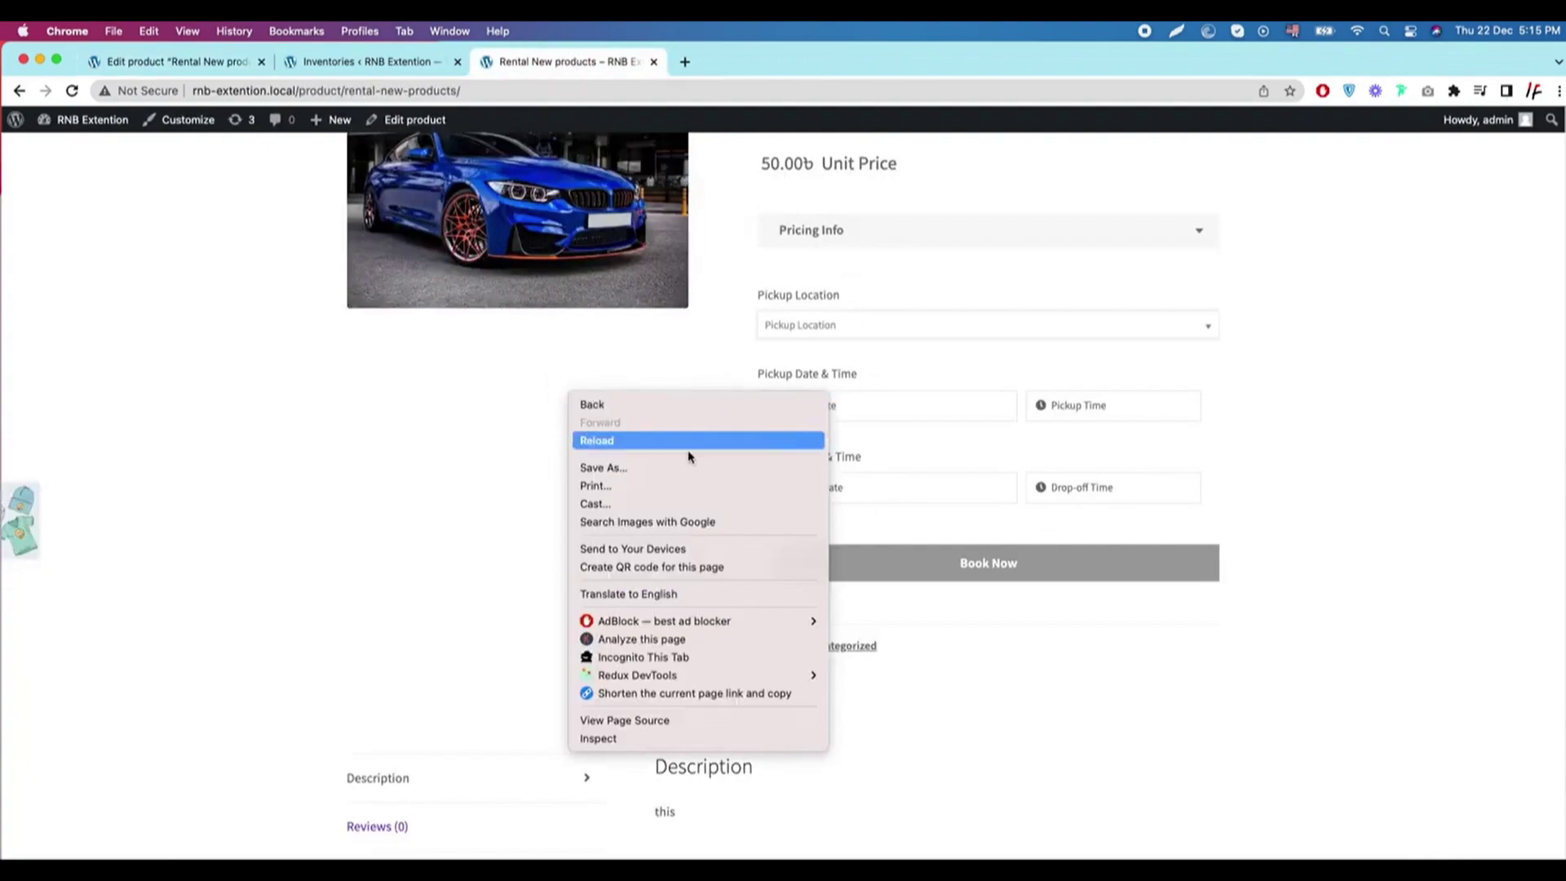
left_click(636, 448)
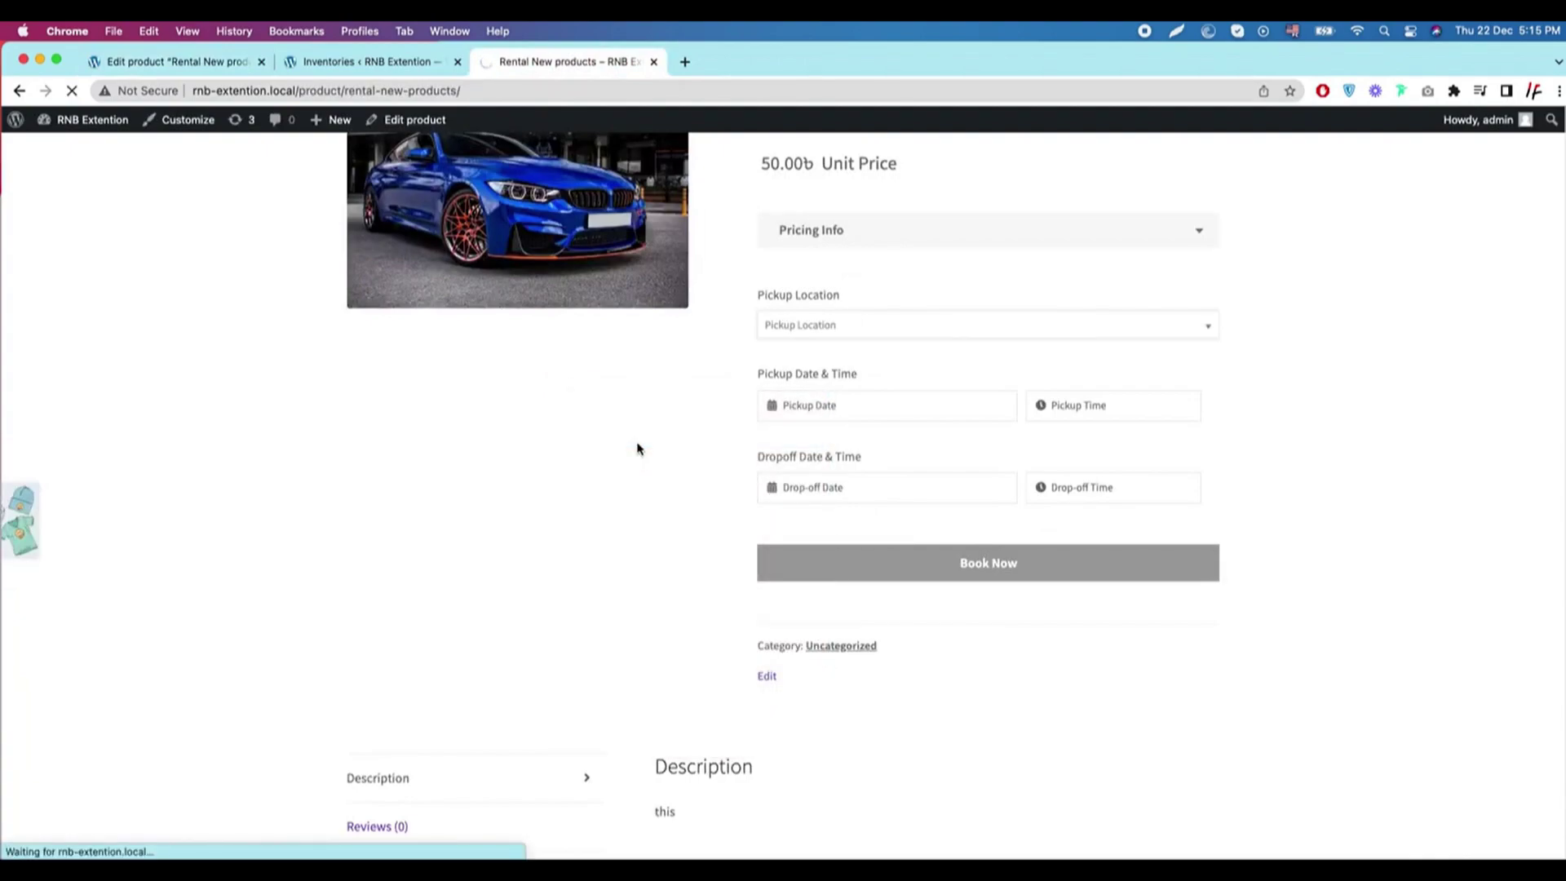